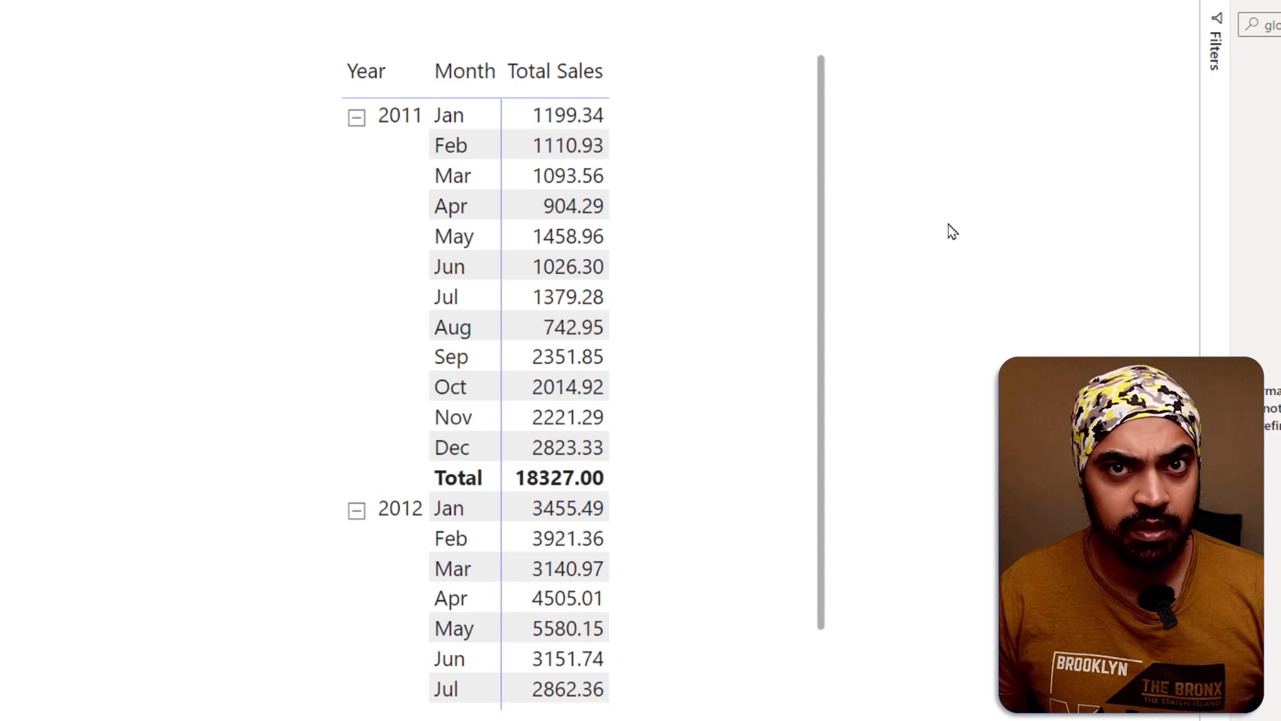
Inspect the Sales, Products and Calendar relationships in Model view, then list the Sales table fields in Report view.
{"action": "key", "text": "ctrl+2"}
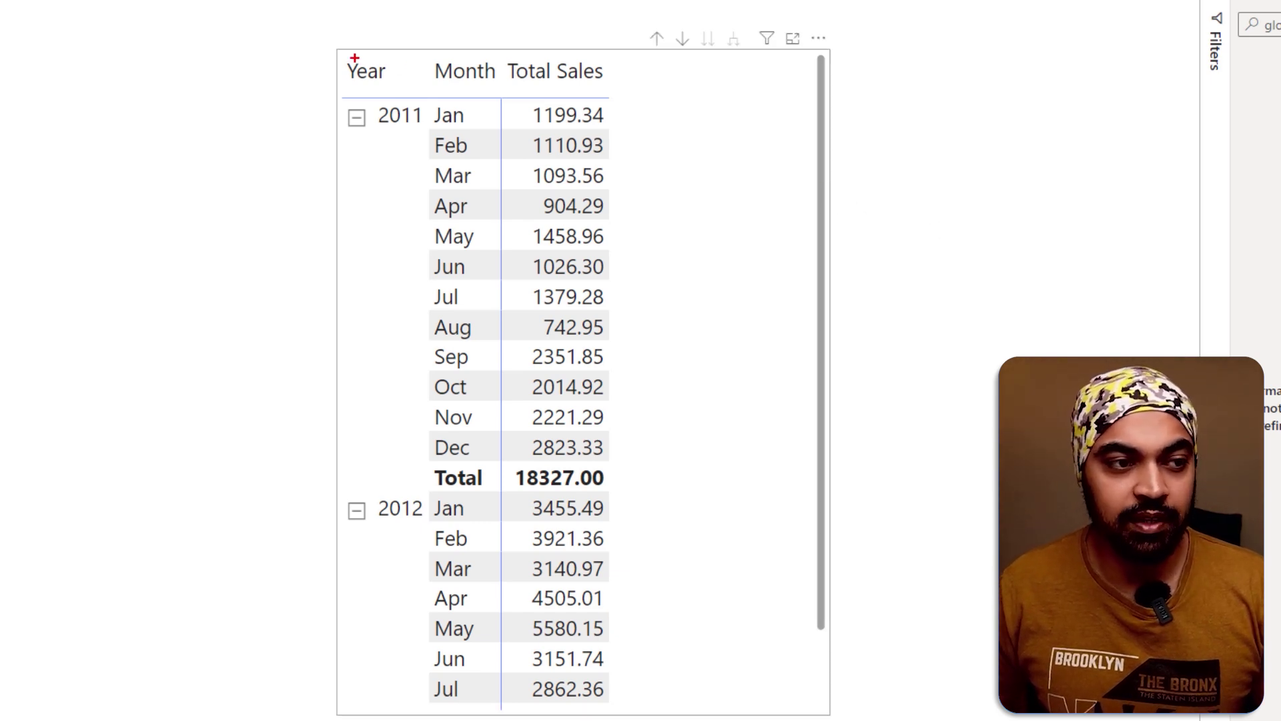
{"action": "mouse_move", "coordinate": [374, 82]}
{"action": "left_mouse_down"}
{"action": "mouse_move", "coordinate": [406, 48]}
{"action": "mouse_move", "coordinate": [484, 46]}
{"action": "left_mouse_up"}
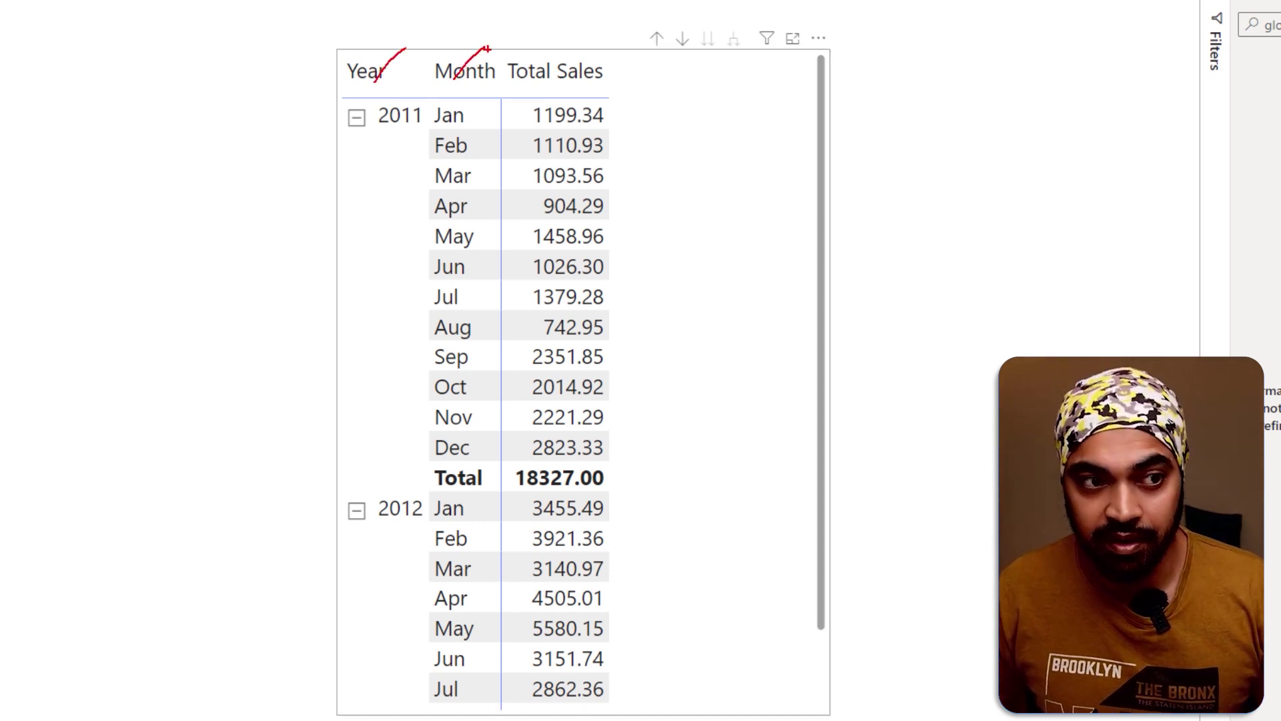
{"action": "left_click_drag", "start_coordinate": [570, 84], "coordinate": [594, 61]}
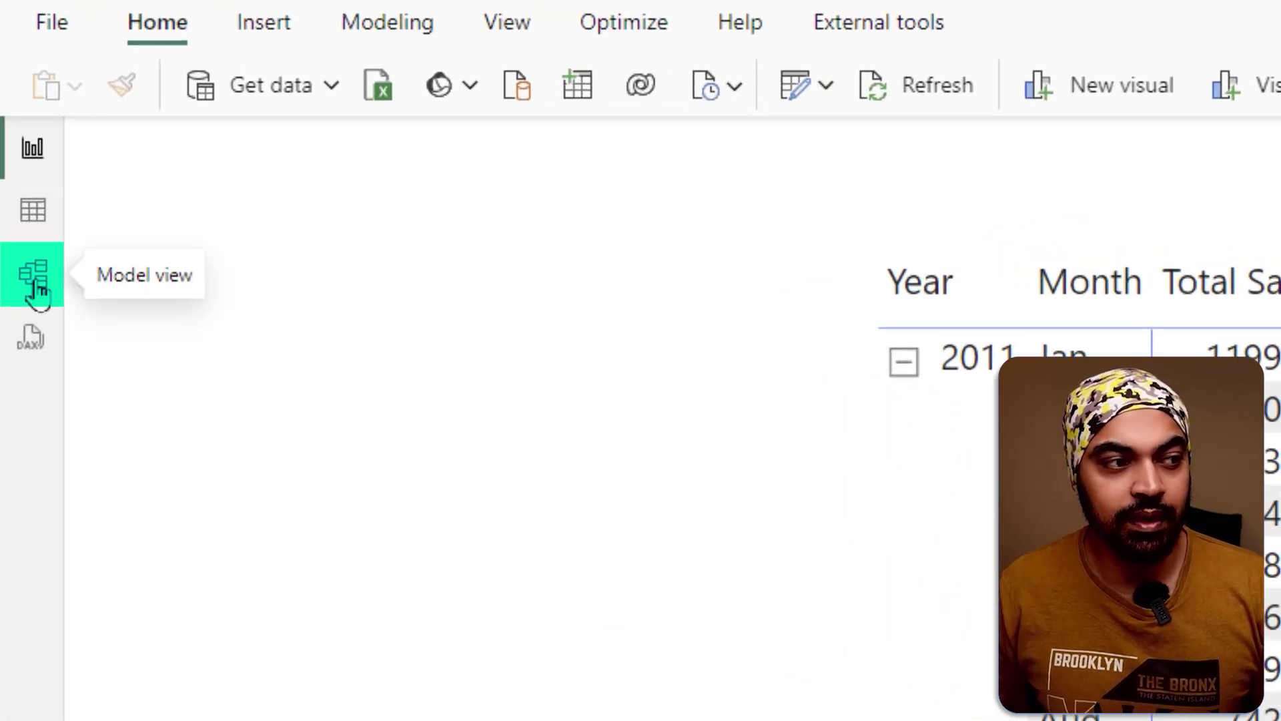
{"action": "left_click", "coordinate": [35, 288]}
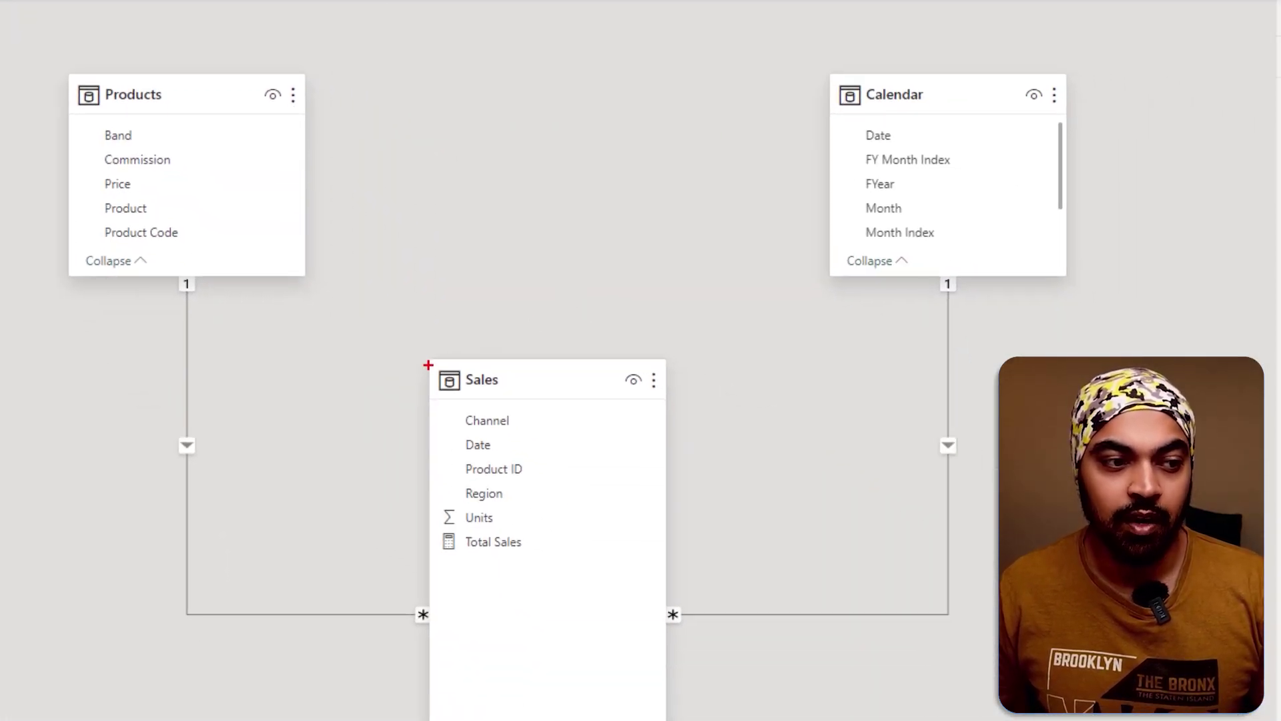
{"action": "left_click_drag", "start_coordinate": [429, 364], "coordinate": [638, 571]}
{"action": "left_click_drag", "start_coordinate": [919, 101], "coordinate": [963, 62]}
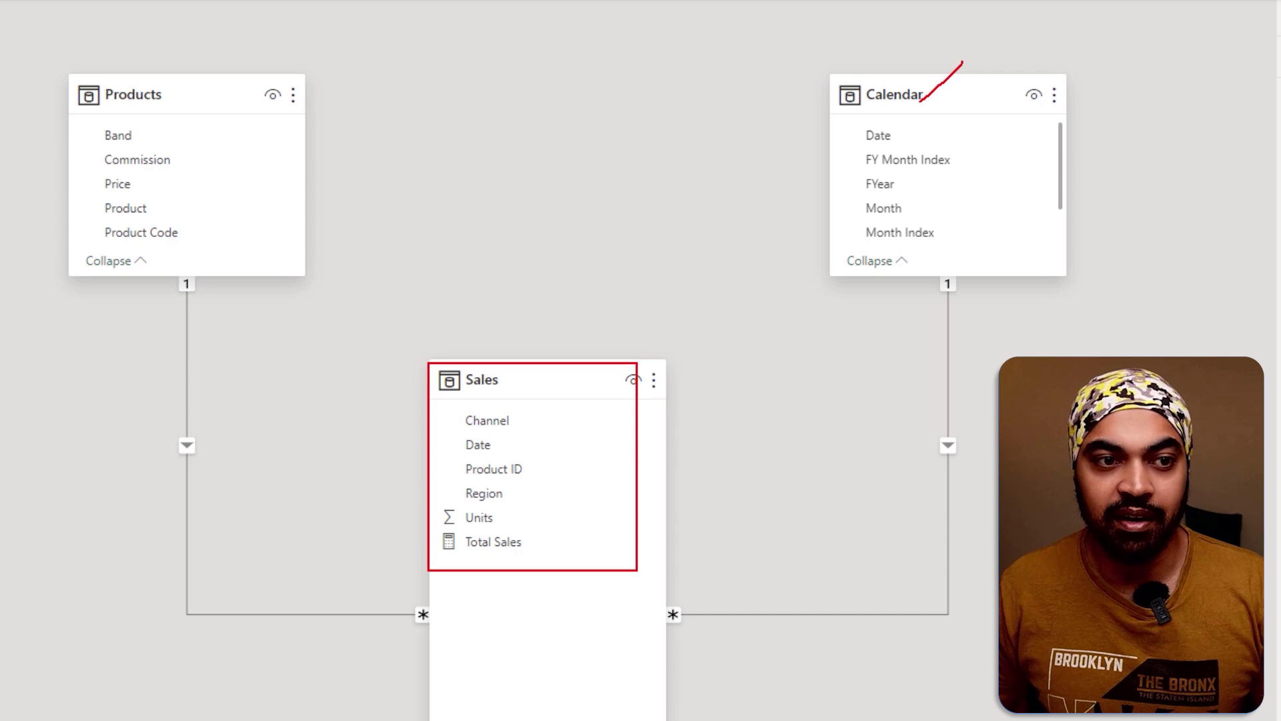
{"action": "left_click_drag", "start_coordinate": [164, 98], "coordinate": [208, 67]}
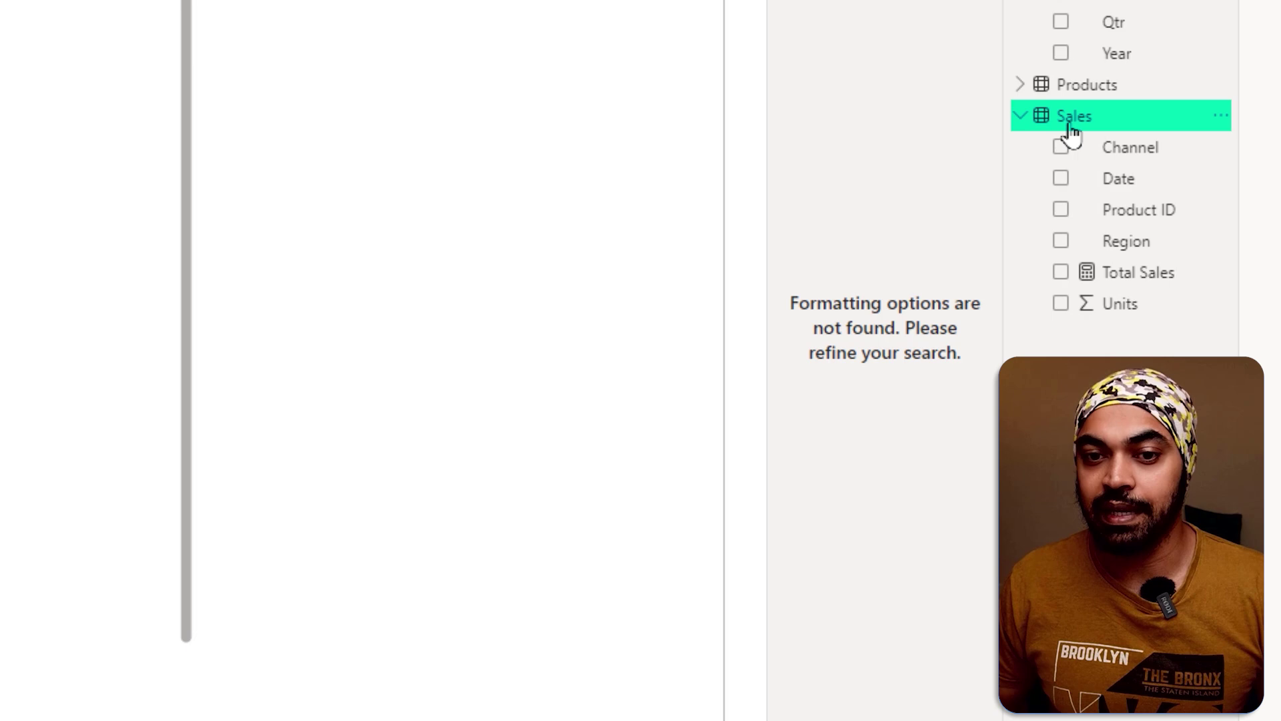
Create a new Sales measure named Sales YTD using TOTALYTD with [Total Sales] as first argument.
{"action": "right_click", "coordinate": [1071, 127]}
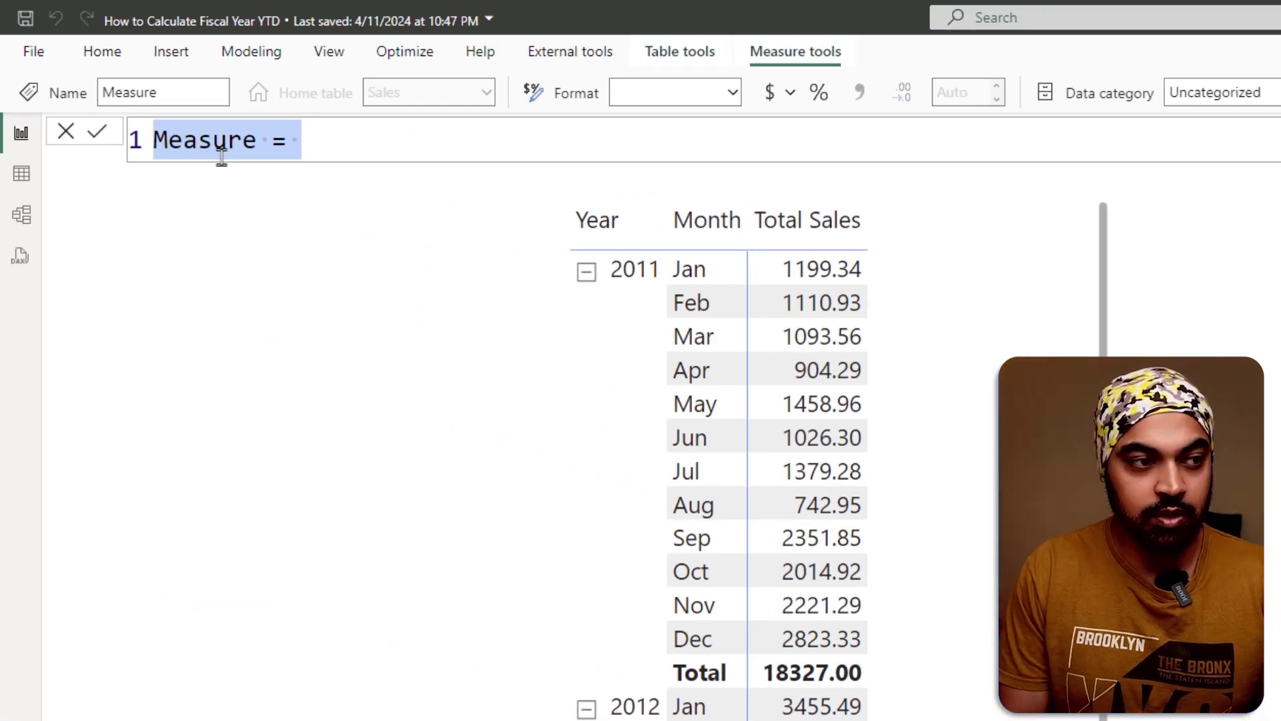
{"action": "type", "text": "Sales "}
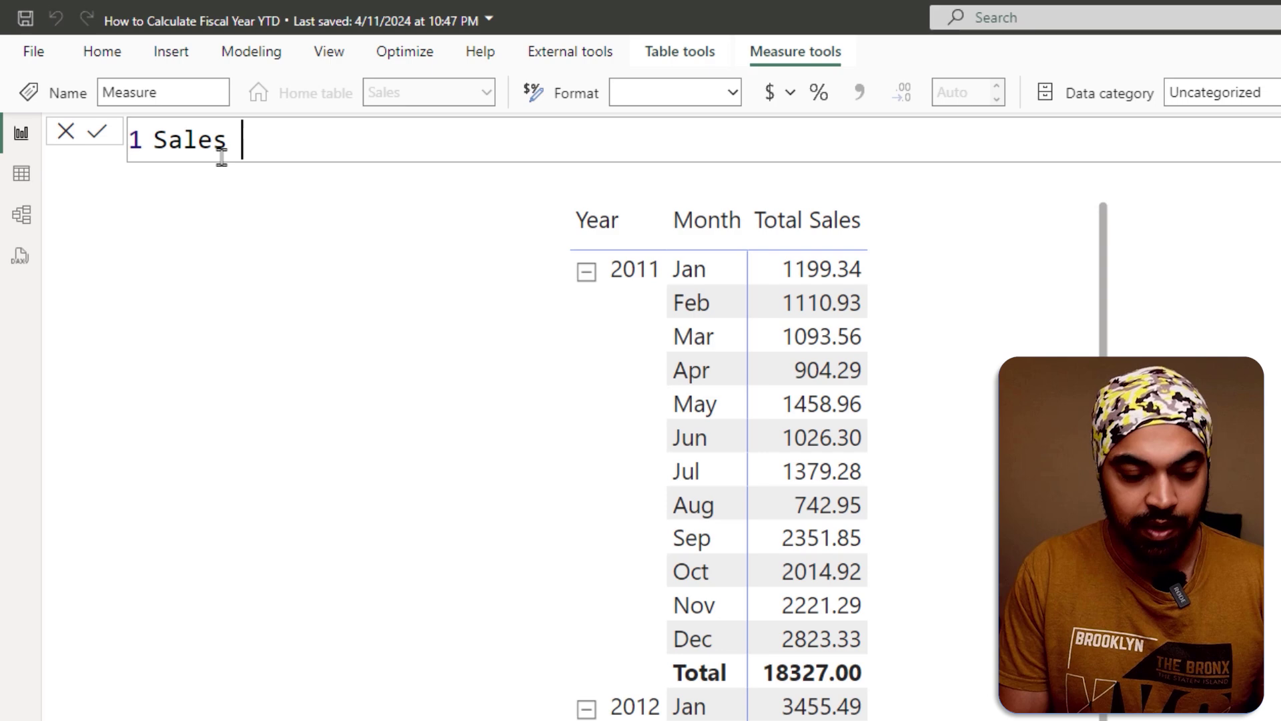
{"action": "type", "text": "YTD ="}
{"action": "key", "text": "Return"}
{"action": "type", "text": "tot"}
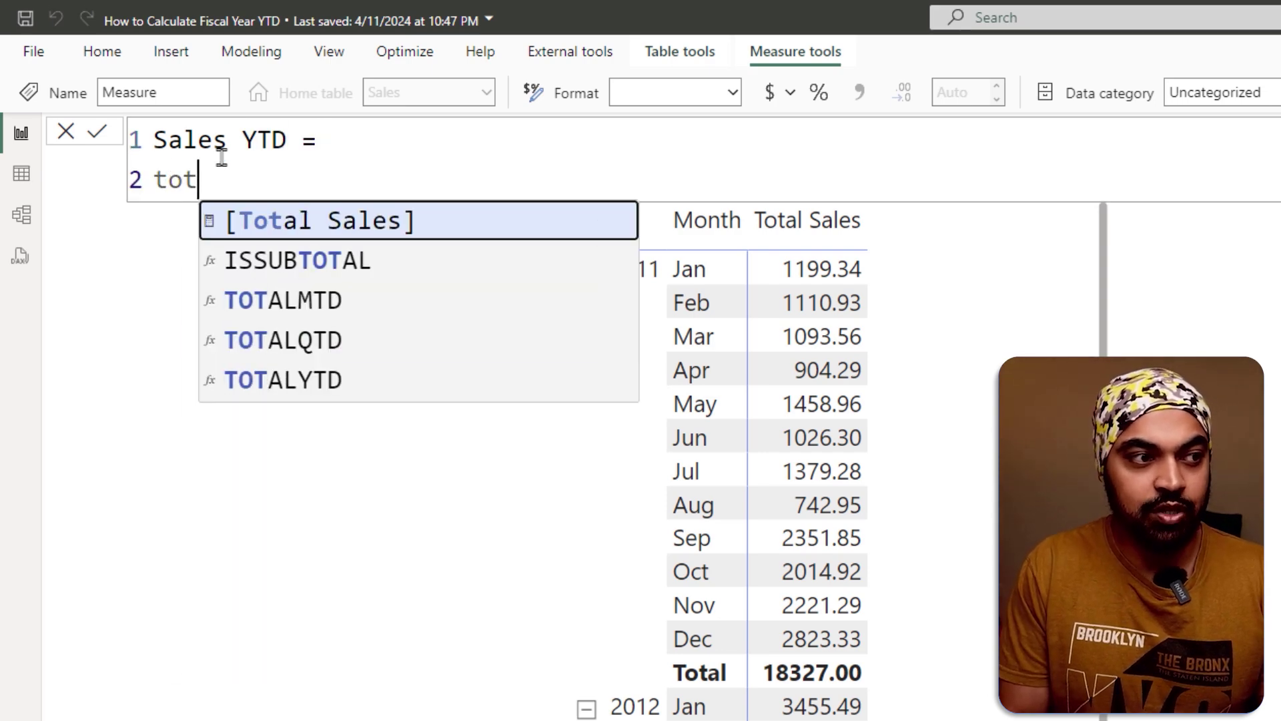
{"action": "key", "text": "Down"}
{"action": "key", "text": "Down"}
{"action": "key", "text": "Down"}
{"action": "key", "text": "Down"}
{"action": "key", "text": "Tab"}
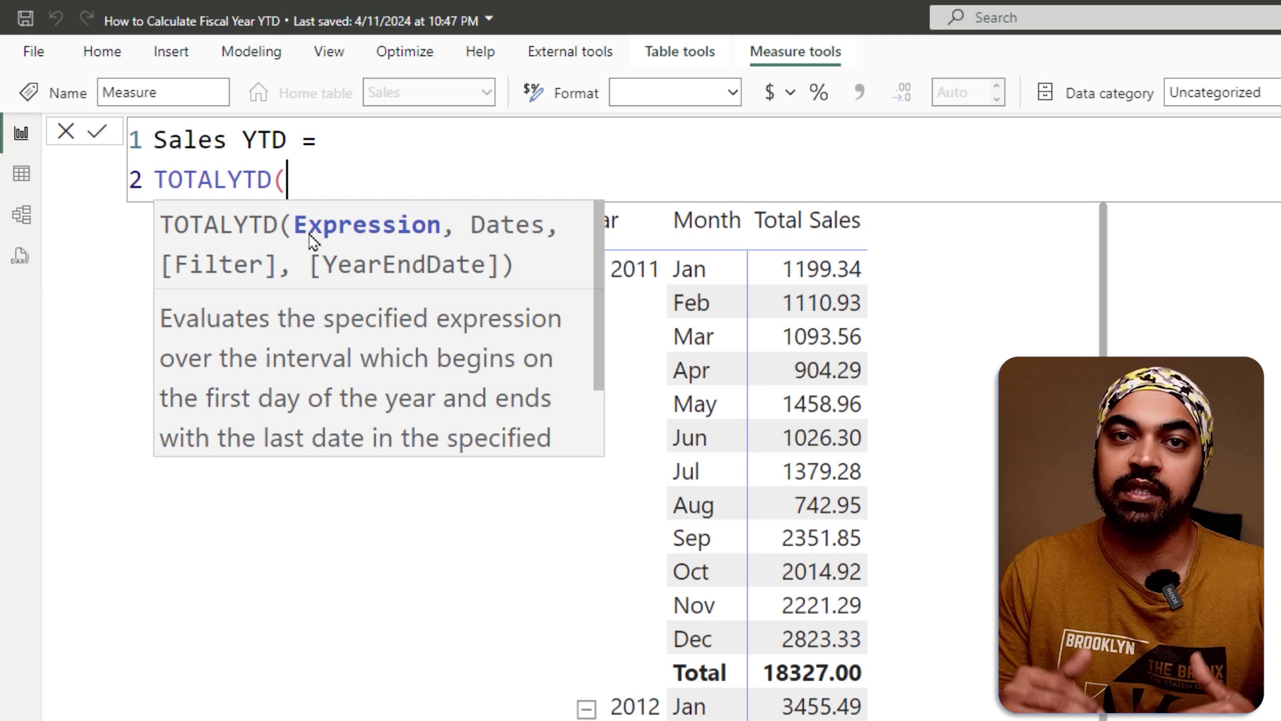
{"action": "key", "text": "Return"}
{"action": "type", "text": "["}
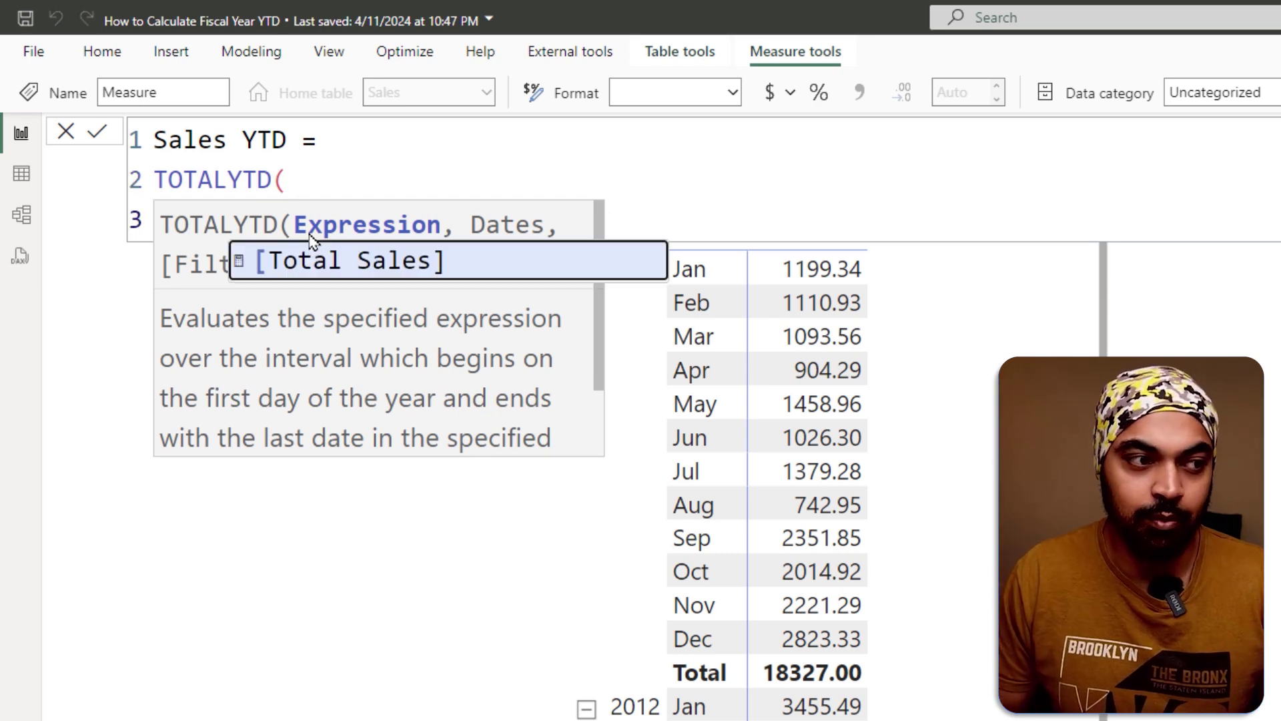
{"action": "key", "text": "Tab"}
{"action": "key", "text": "Escape"}
Add 'Calendar'[Date] as the dates argument, close TOTALYTD and commit the measure.
{"action": "type", "text": ","}
{"action": "key", "text": "Return"}
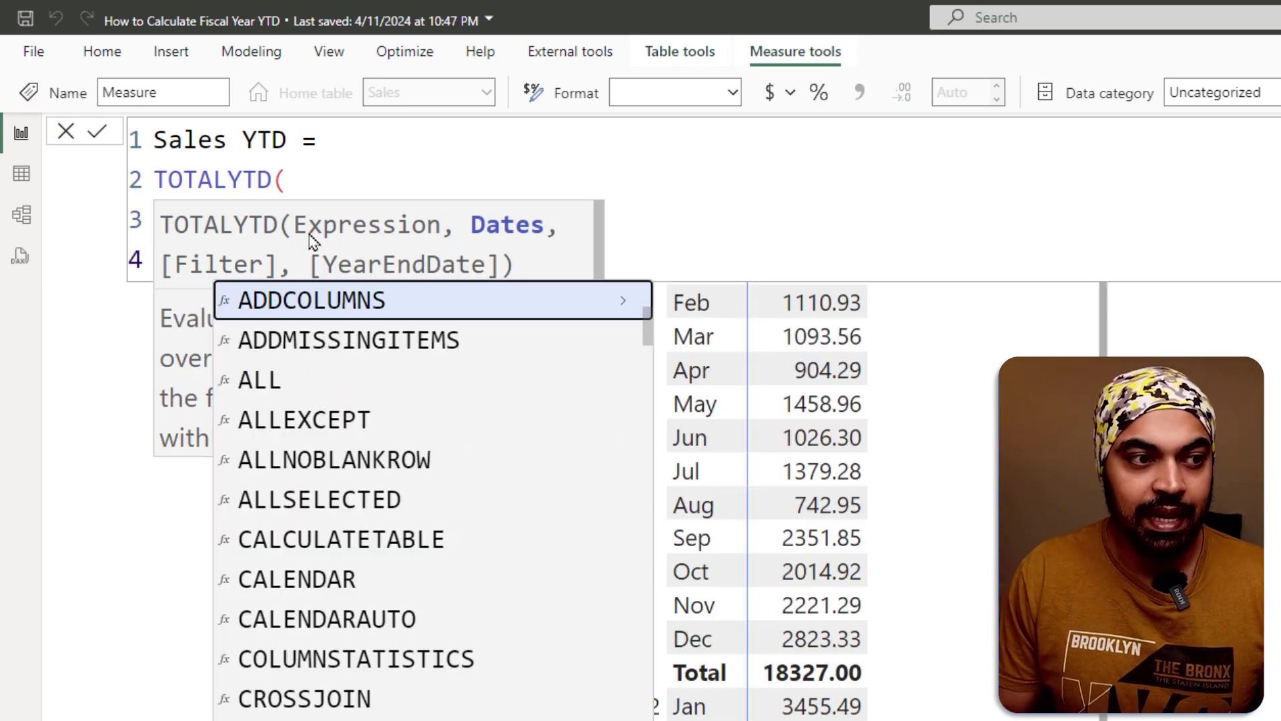
{"action": "key", "text": "Escape"}
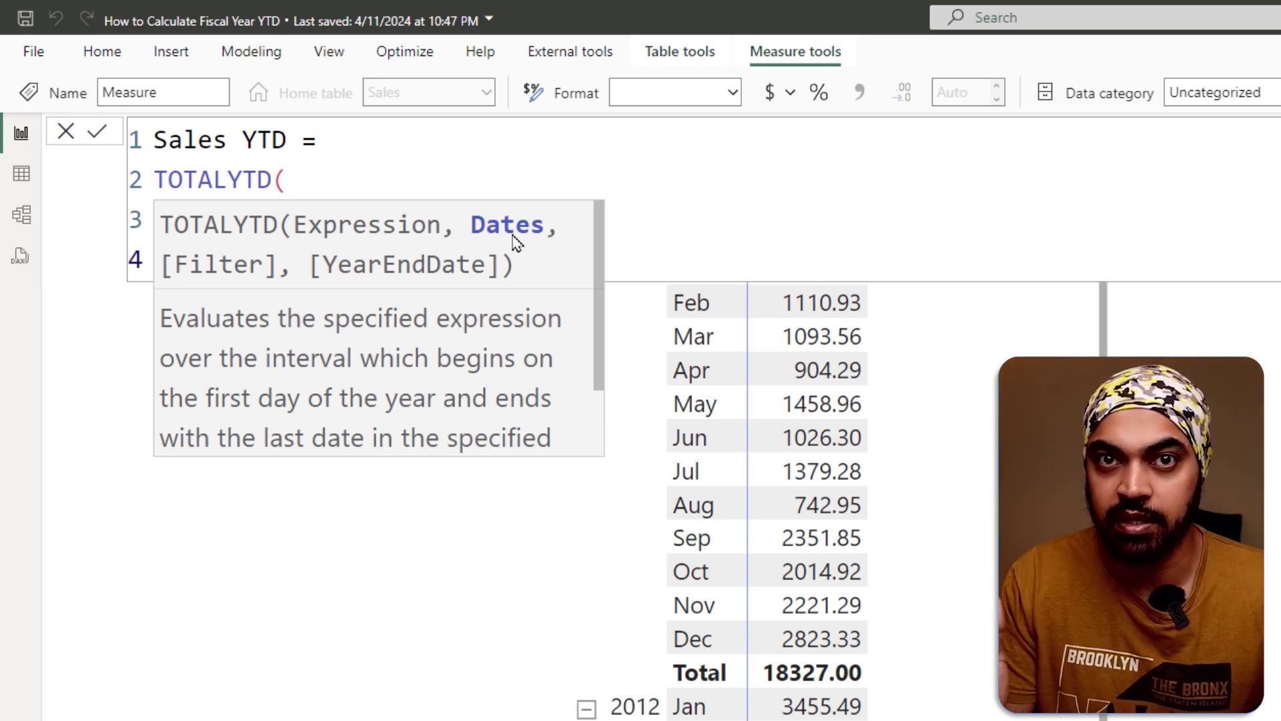
{"action": "key", "text": "Escape"}
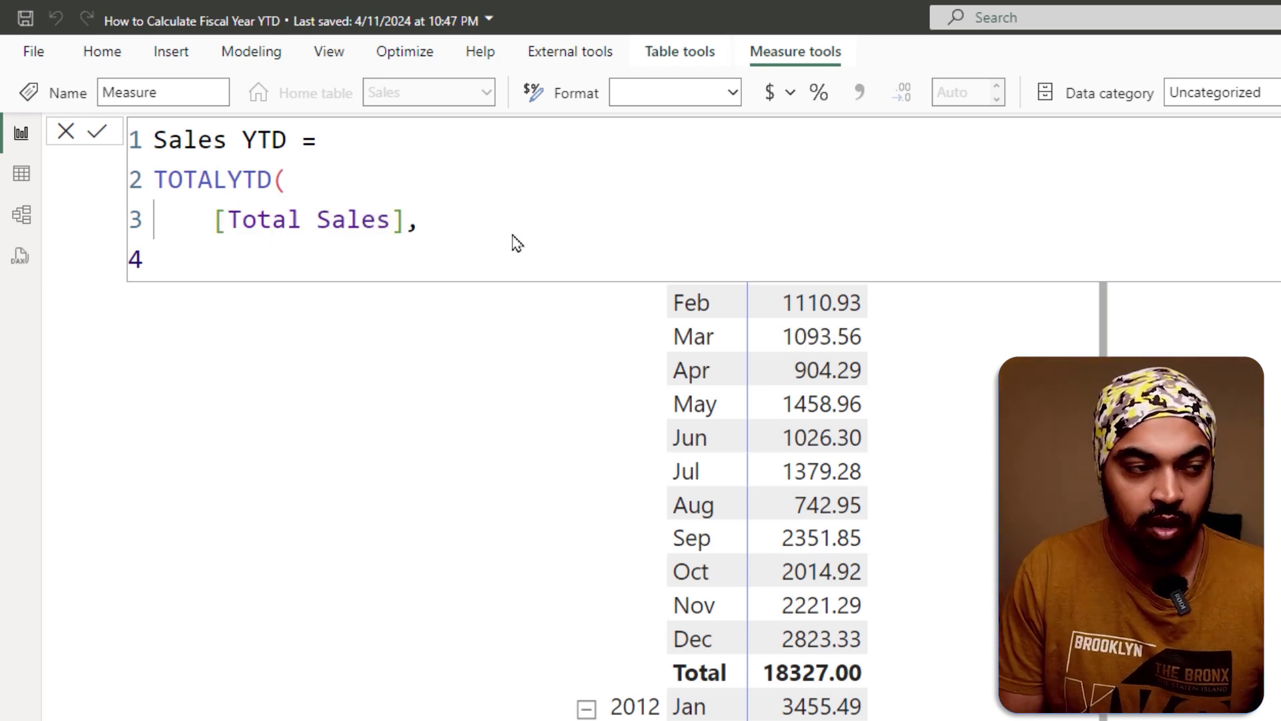
{"action": "key", "text": "Tab"}
{"action": "type", "text": "caln"}
{"action": "key", "text": "BackSpace"}
{"action": "key", "text": "Up"}
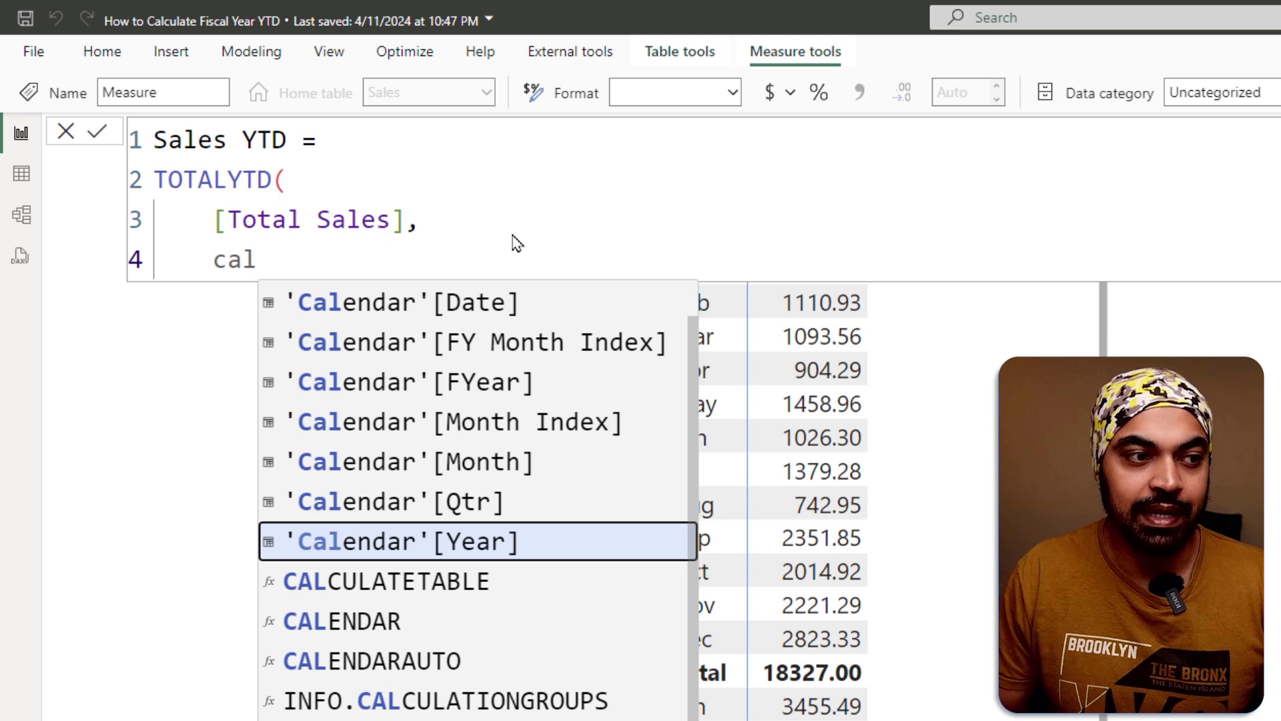
{"action": "key", "text": "Up"}
{"action": "key", "text": "Up"}
{"action": "key", "text": "Up"}
{"action": "key", "text": "Up"}
{"action": "key", "text": "Up"}
{"action": "key", "text": "Up"}
{"action": "key", "text": "Tab"}
{"action": "key", "text": "shift+Return"}
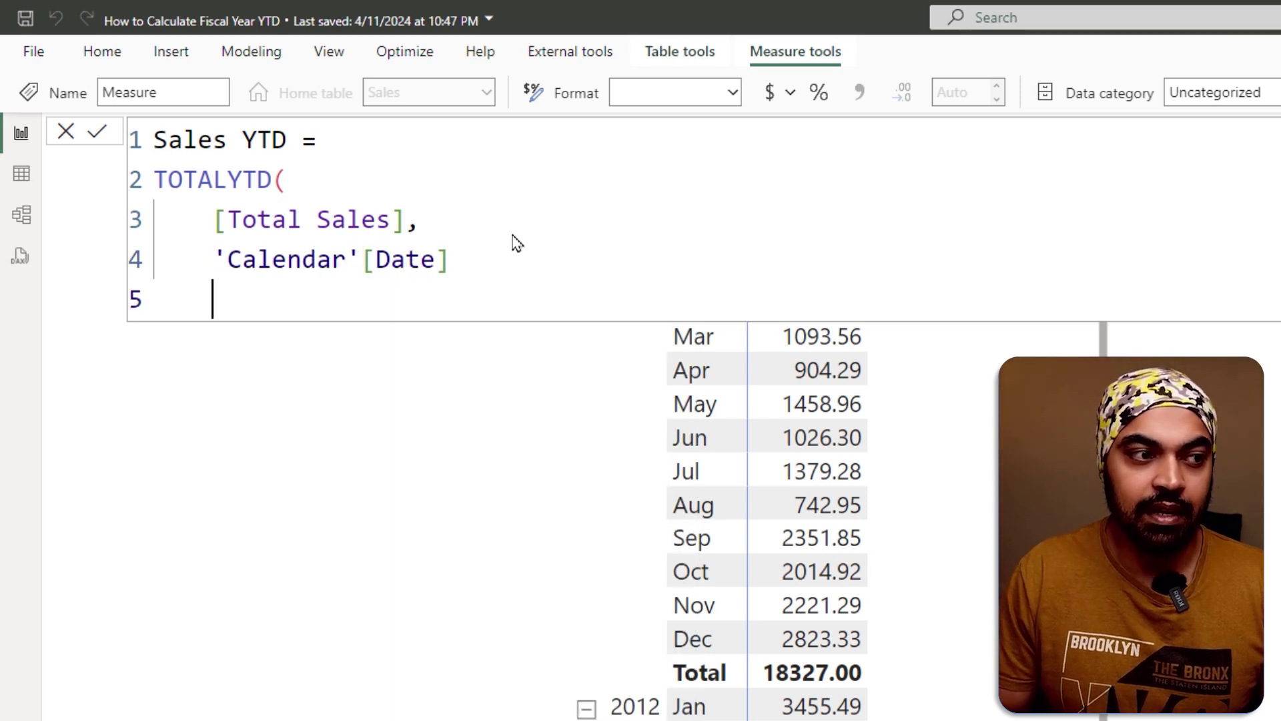
{"action": "type", "text": ")"}
{"action": "key", "text": "Return"}
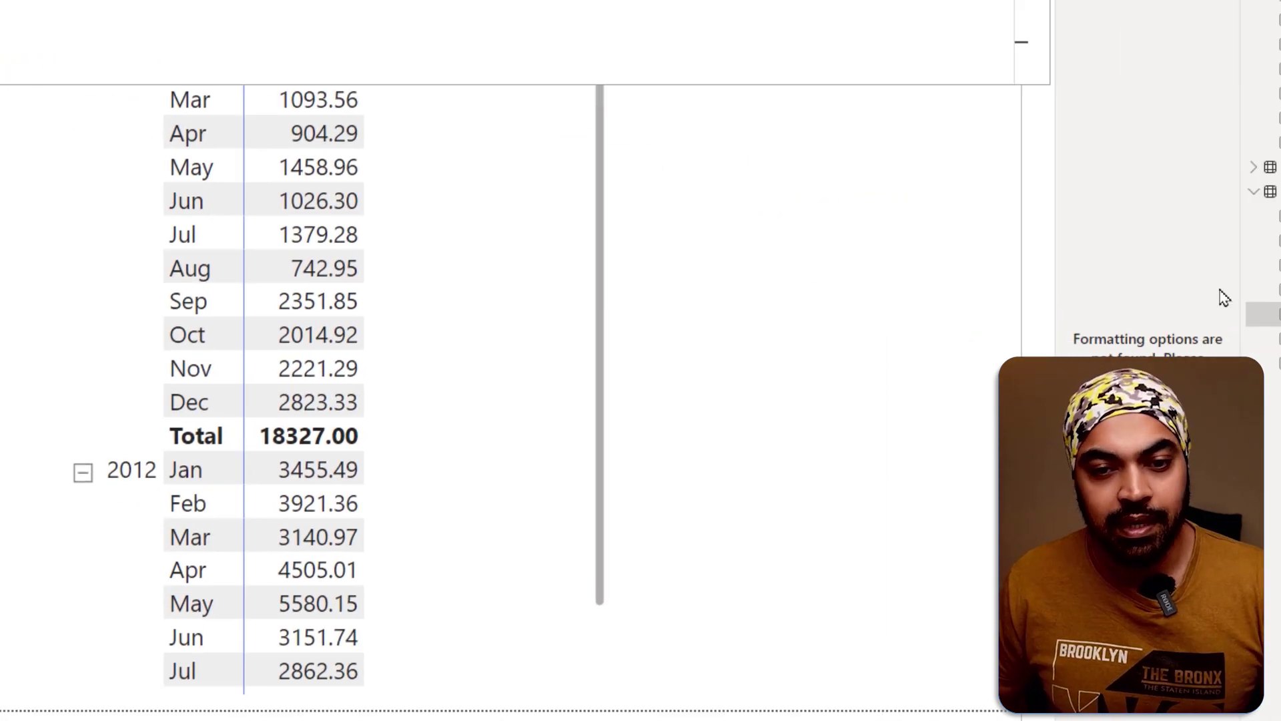
Add Sales YTD to the matrix and start the formula as CALCULATE([Total Sales], ...).
{"action": "left_click_drag", "start_coordinate": [1268, 316], "coordinate": [470, 245]}
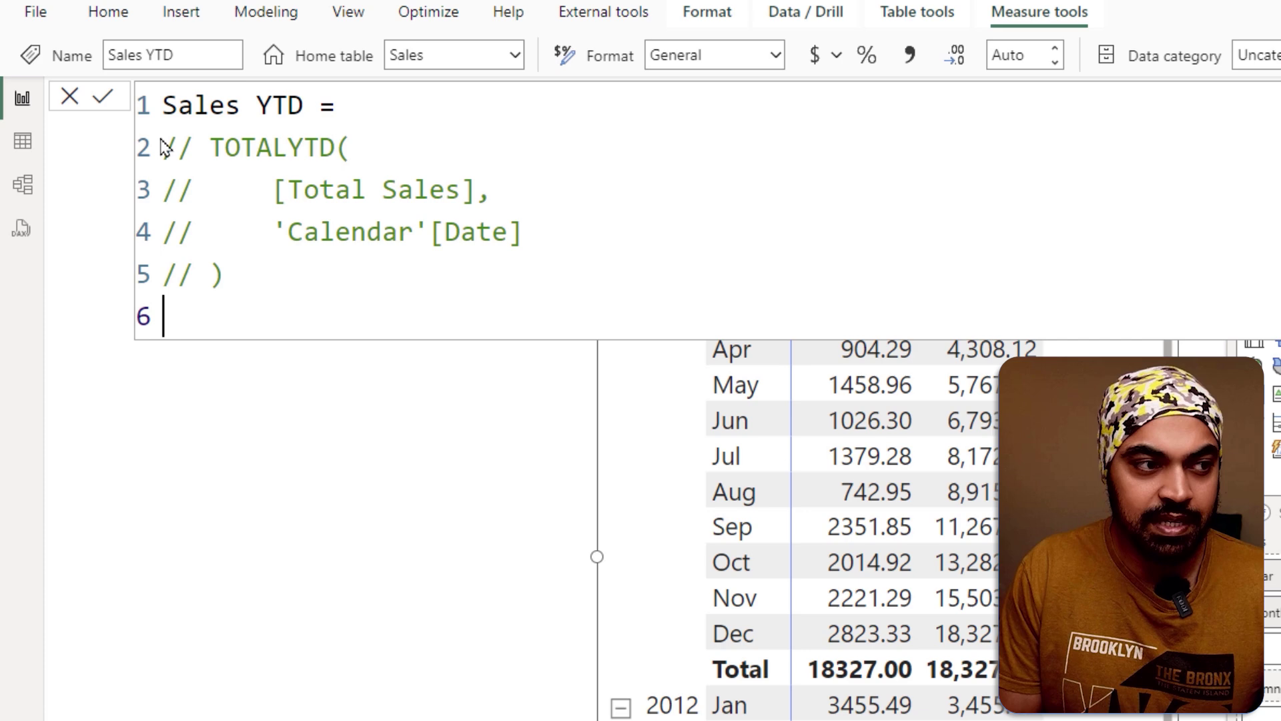
{"action": "type", "text": "cal"}
{"action": "key", "text": "Tab"}
{"action": "key", "text": "shift+Return"}
{"action": "type", "text": "["}
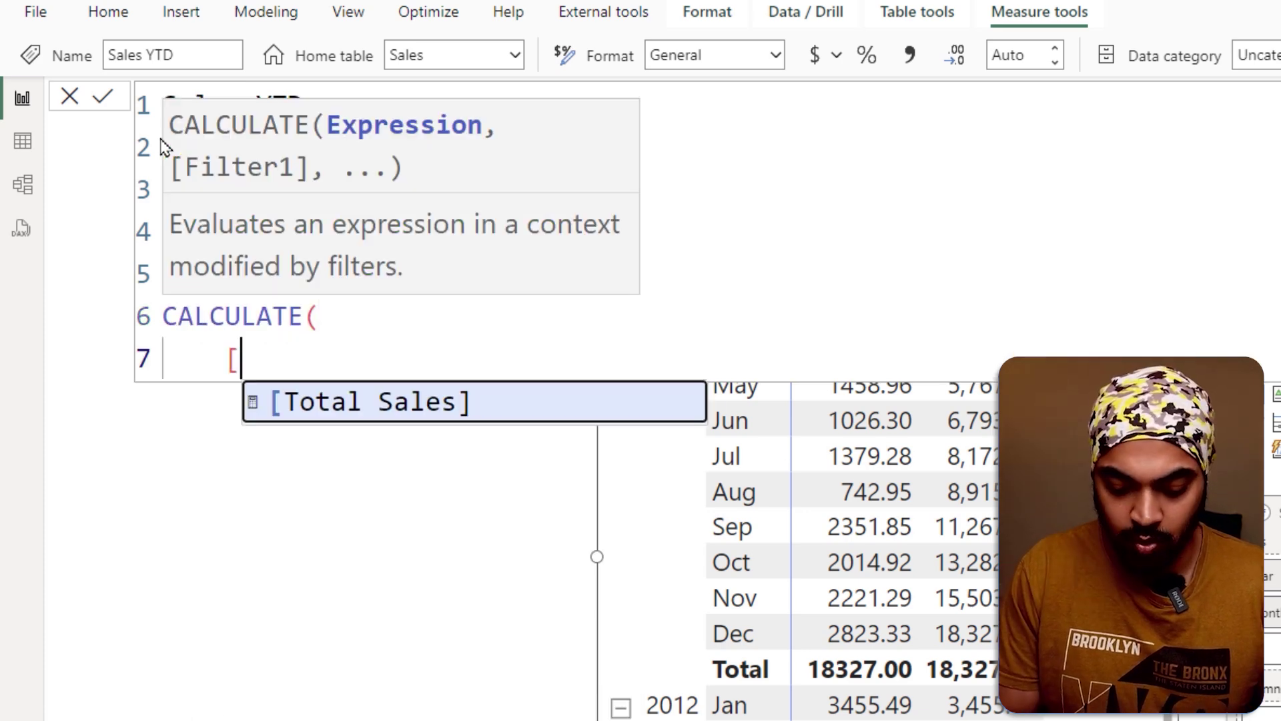
{"action": "type", "text": "tp"}
{"action": "key", "text": "BackSpace"}
{"action": "type", "text": "o"}
{"action": "key", "text": "Tab"}
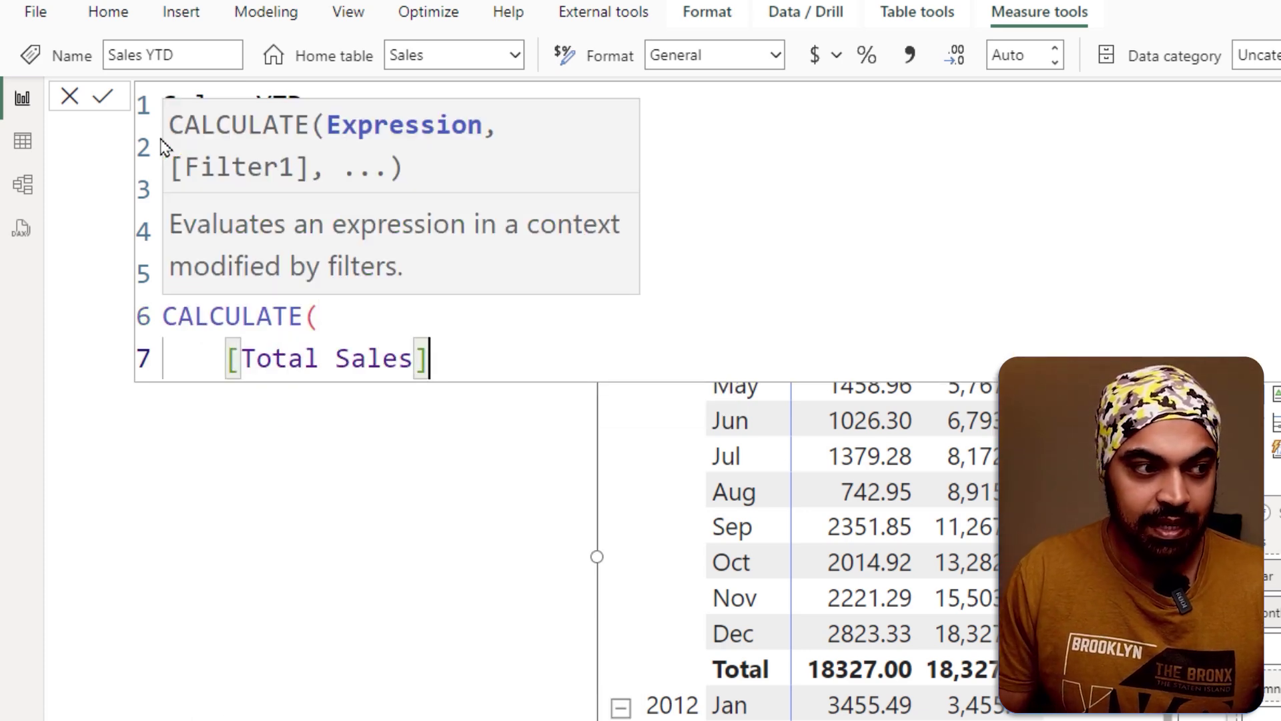
{"action": "type", "text": ","}
{"action": "key", "text": "shift+Return"}
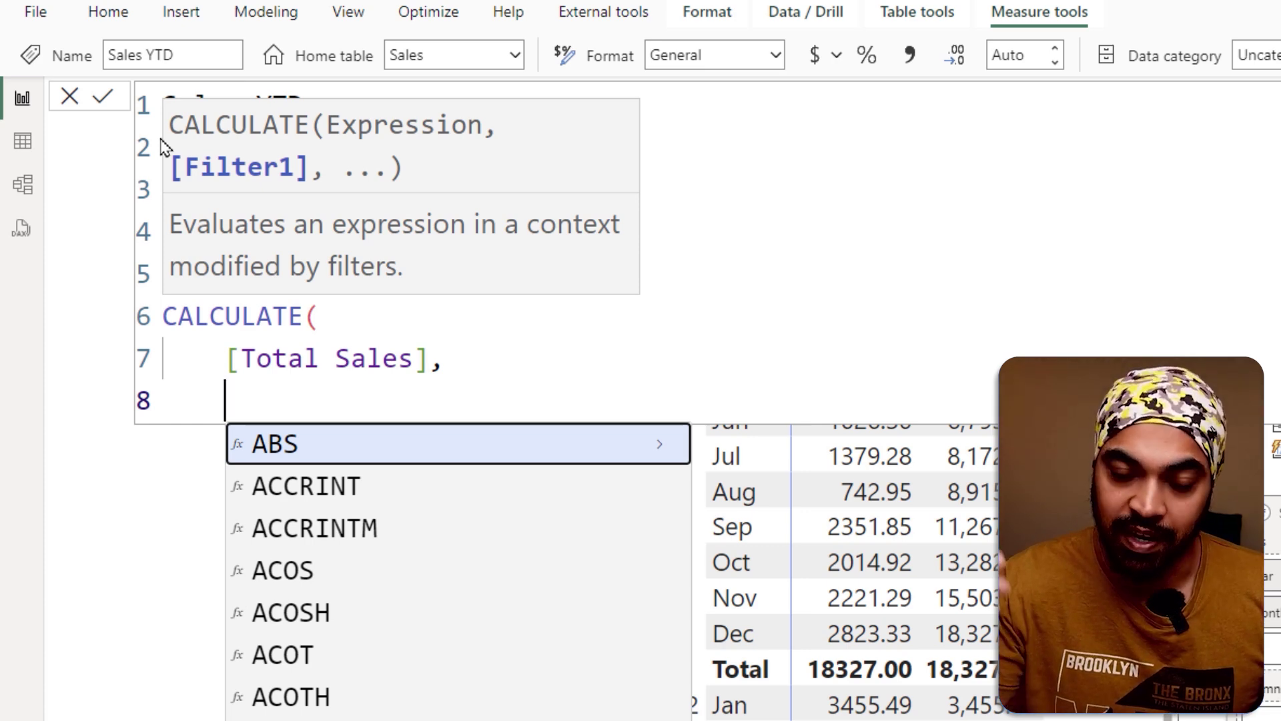
Add DATESYTD('Calendar'[Date]) as the CALCULATE filter and close the brackets.
{"action": "type", "text": "dates"}
{"action": "key", "text": "Down"}
{"action": "key", "text": "Down"}
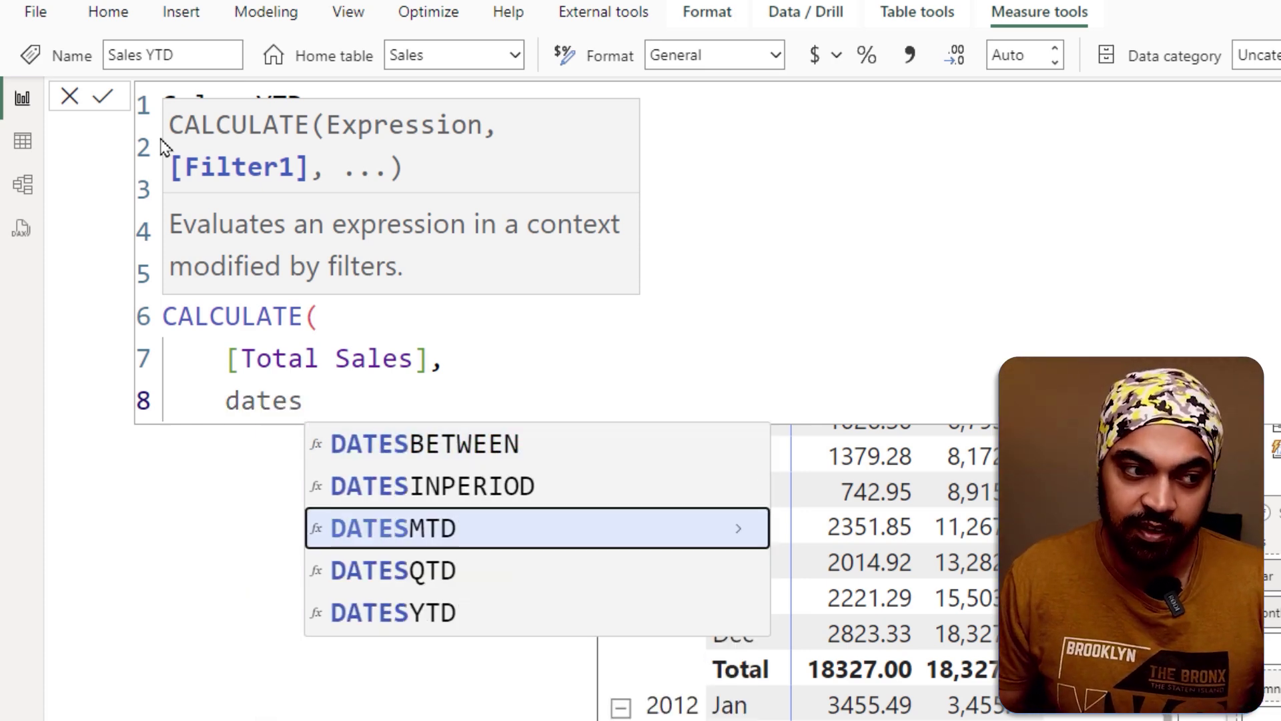
{"action": "key", "text": "Down"}
{"action": "key", "text": "Down"}
{"action": "key", "text": "Tab"}
{"action": "type", "text": "cael"}
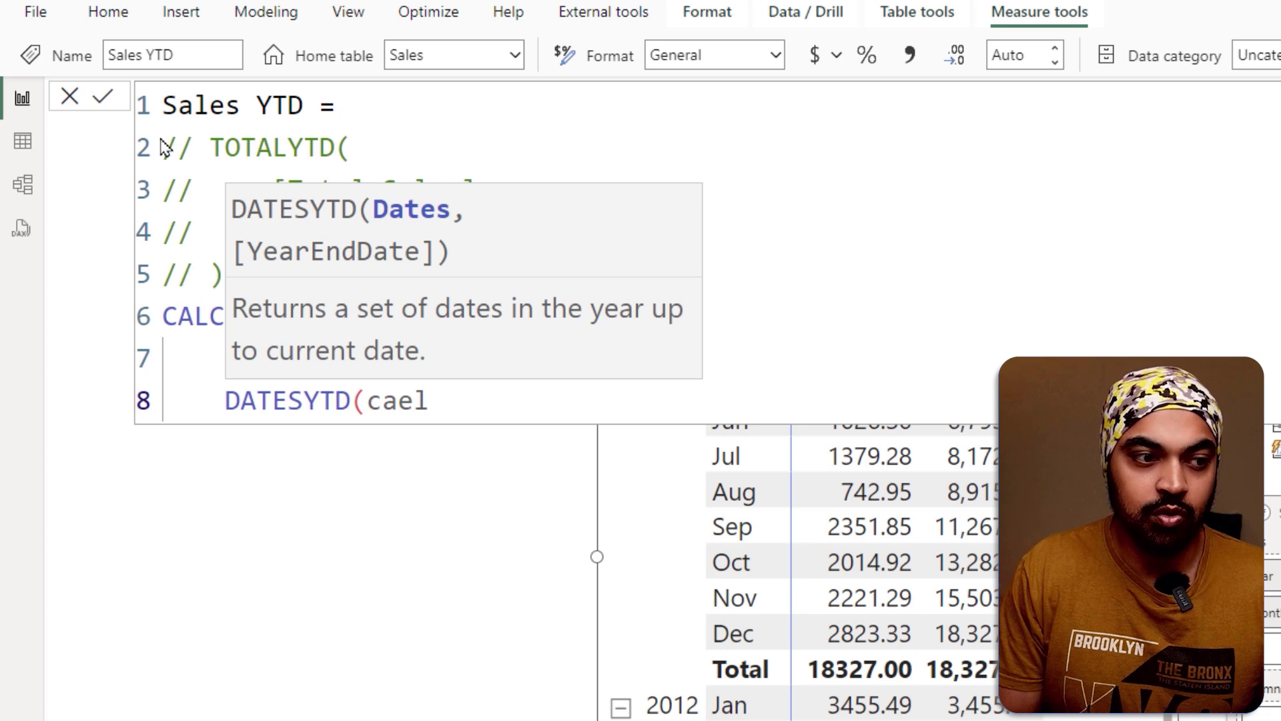
{"action": "key", "text": "BackSpace"}
{"action": "key", "text": "BackSpace"}
{"action": "type", "text": "le"}
{"action": "key", "text": "Down"}
{"action": "key", "text": "Tab"}
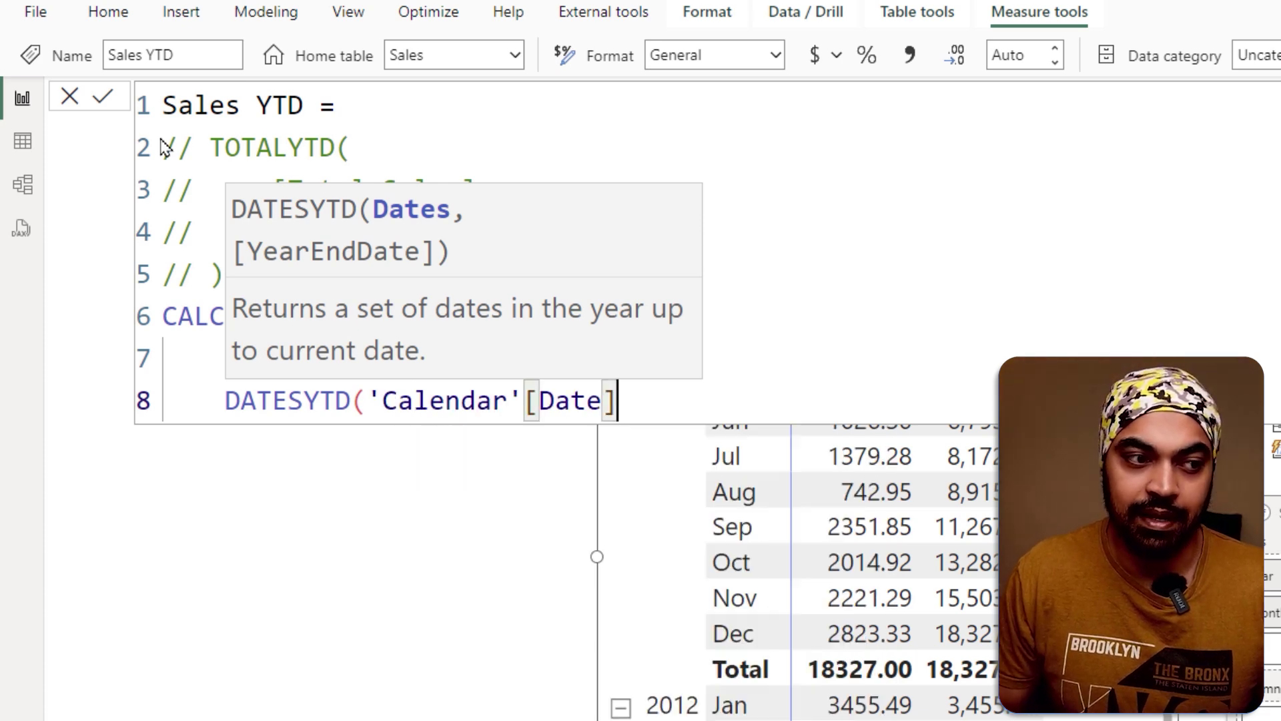
{"action": "type", "text": ")"}
{"action": "key", "text": "shift+Return"}
{"action": "type", "text": ")"}
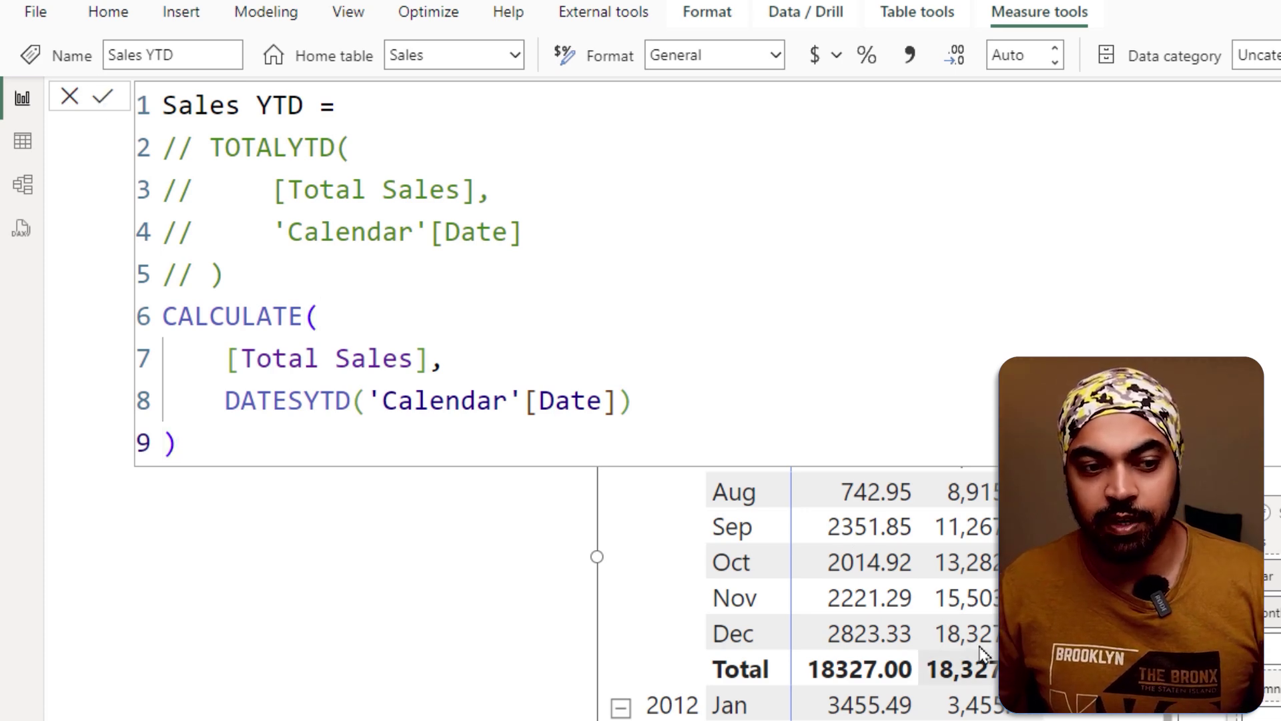
{"action": "key", "text": "Up"}
{"action": "key", "text": "Up"}
{"action": "key", "text": "End"}
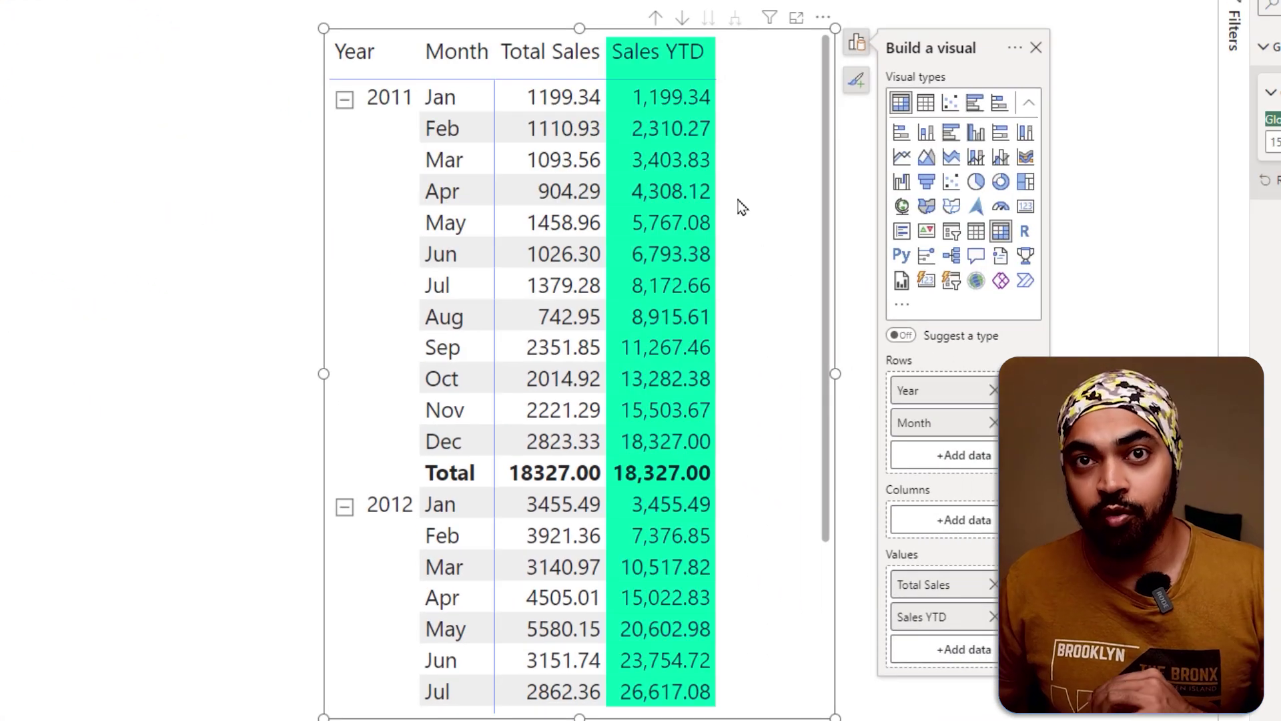
{"action": "scroll", "coordinate": [743, 207], "scroll_direction": "down", "scroll_amount": 5}
{"action": "scroll", "coordinate": [743, 207], "scroll_direction": "up", "scroll_amount": 2}
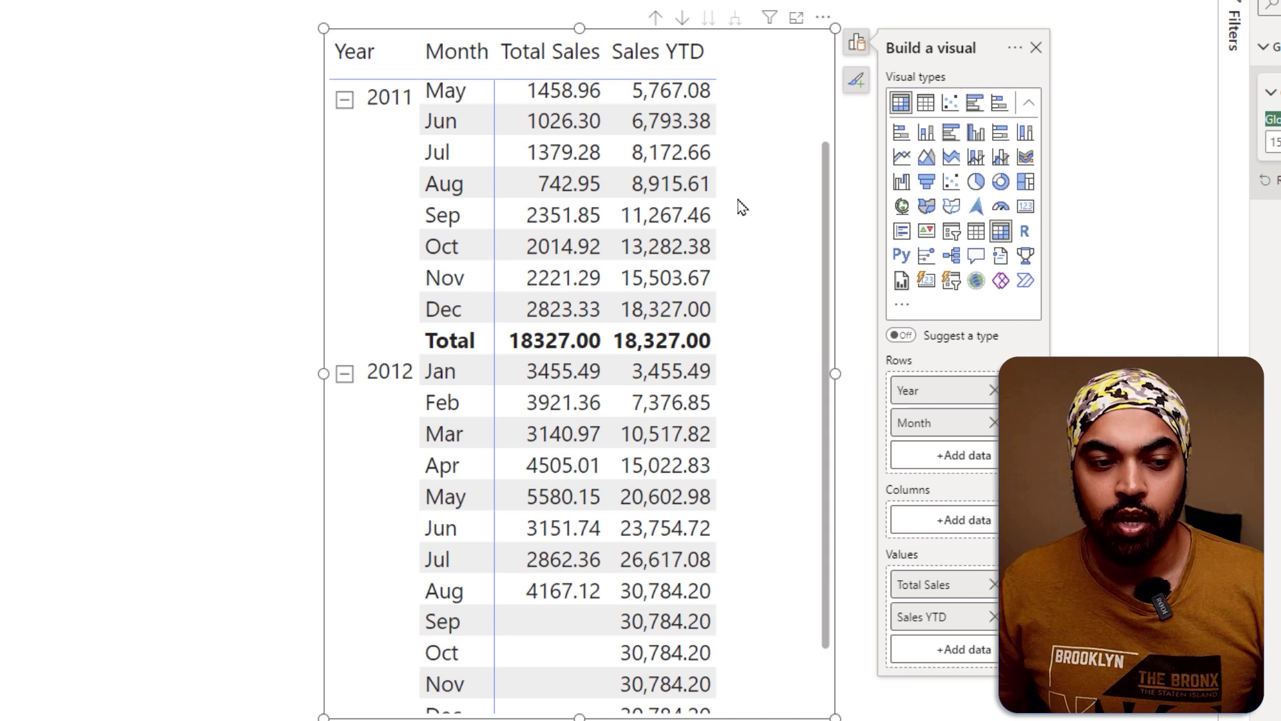
{"action": "scroll", "coordinate": [743, 207], "scroll_direction": "down", "scroll_amount": 3}
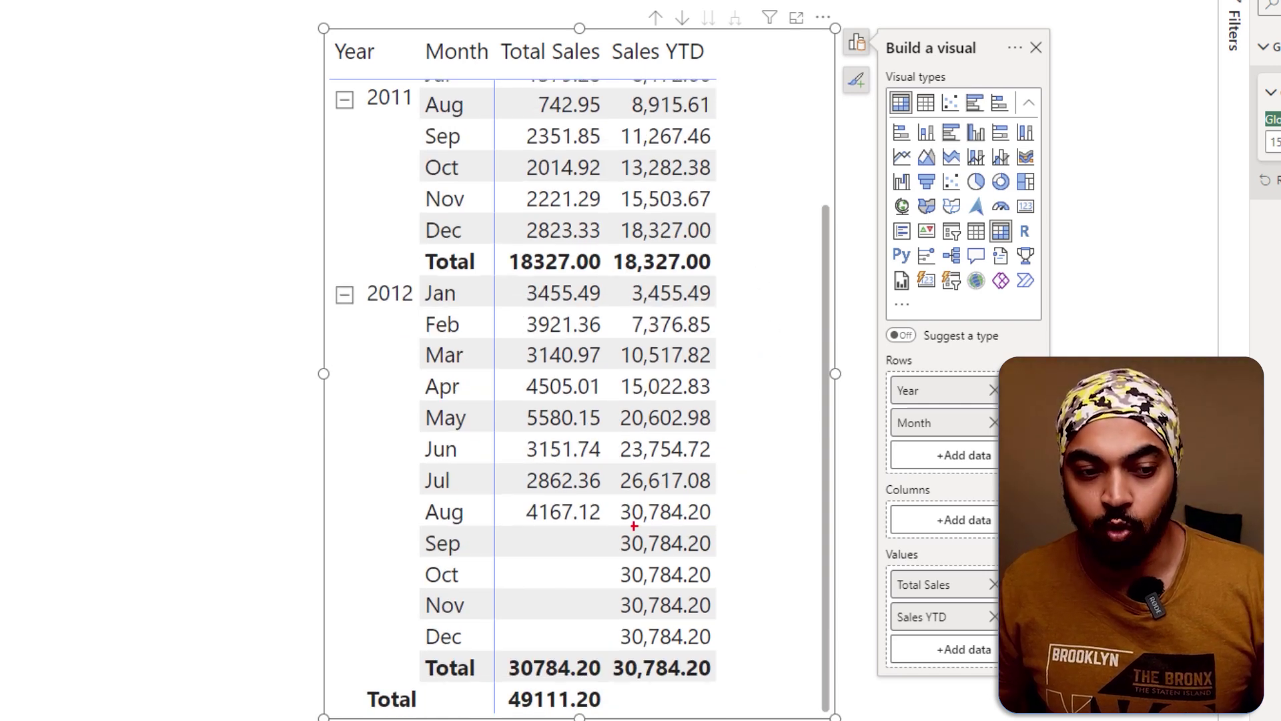
{"action": "left_click_drag", "start_coordinate": [620, 526], "coordinate": [724, 647]}
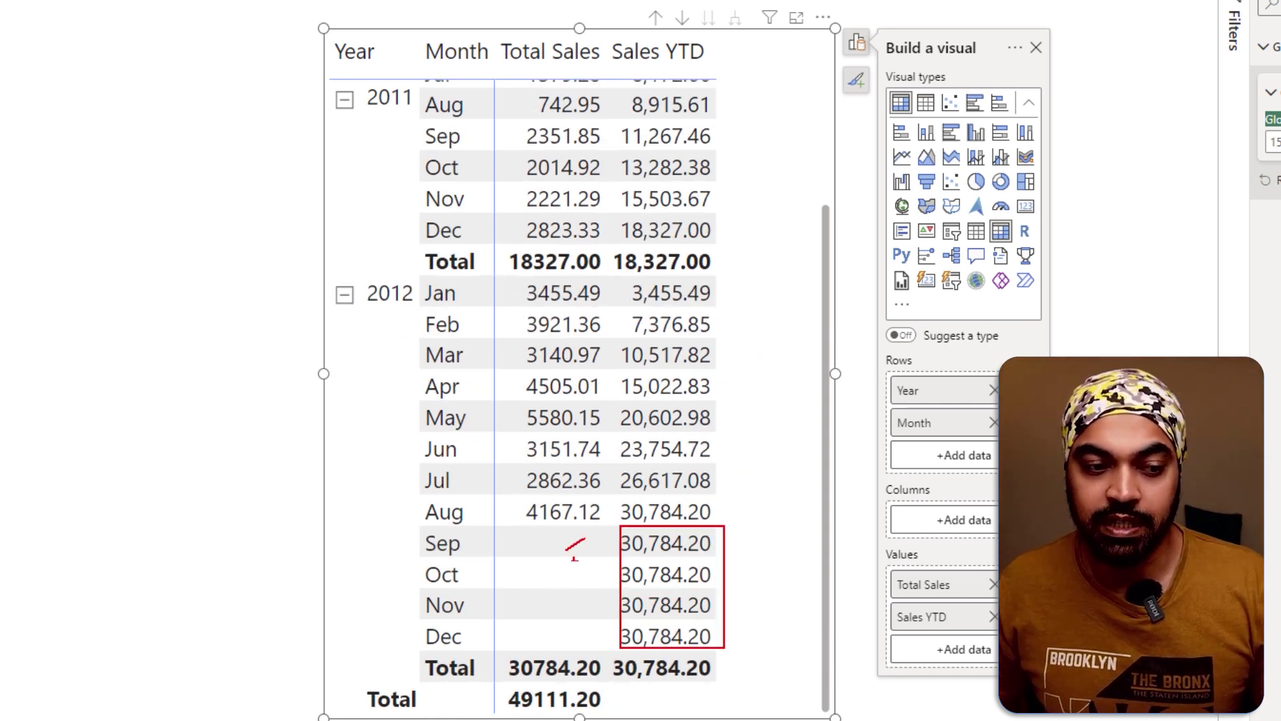
{"action": "left_click_drag", "start_coordinate": [568, 627], "coordinate": [585, 611]}
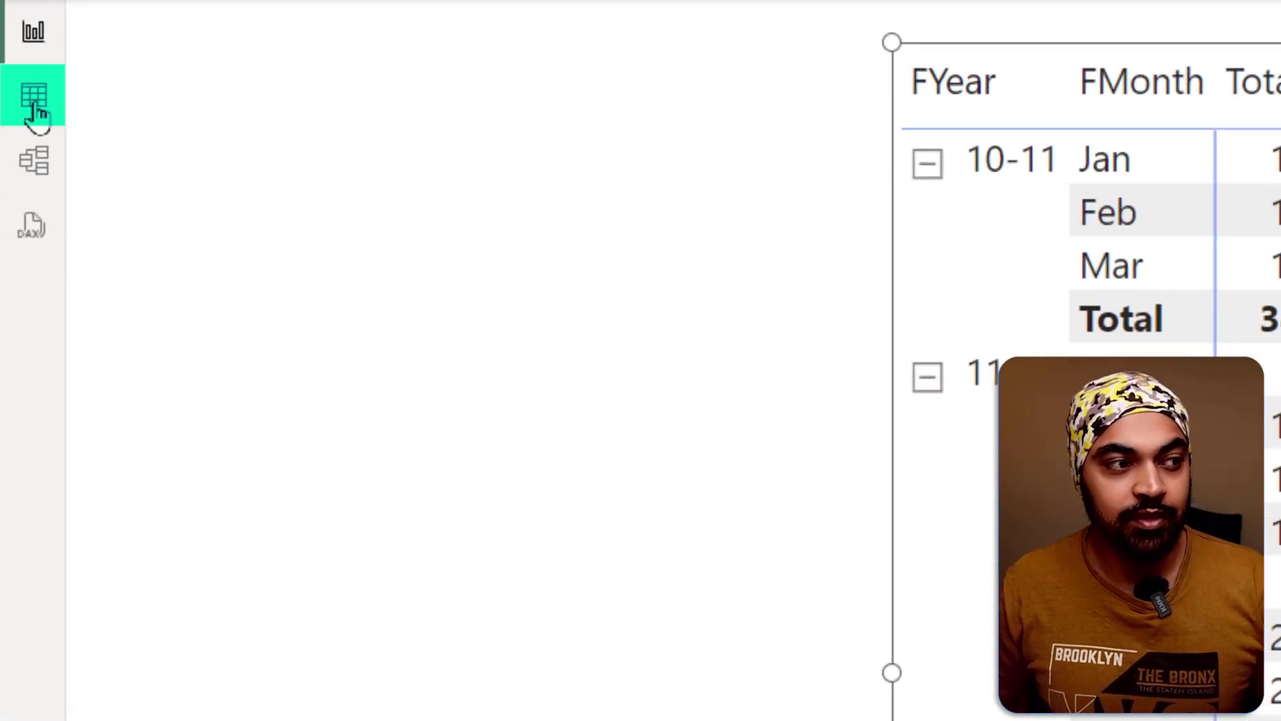
{"action": "left_click", "coordinate": [34, 114]}
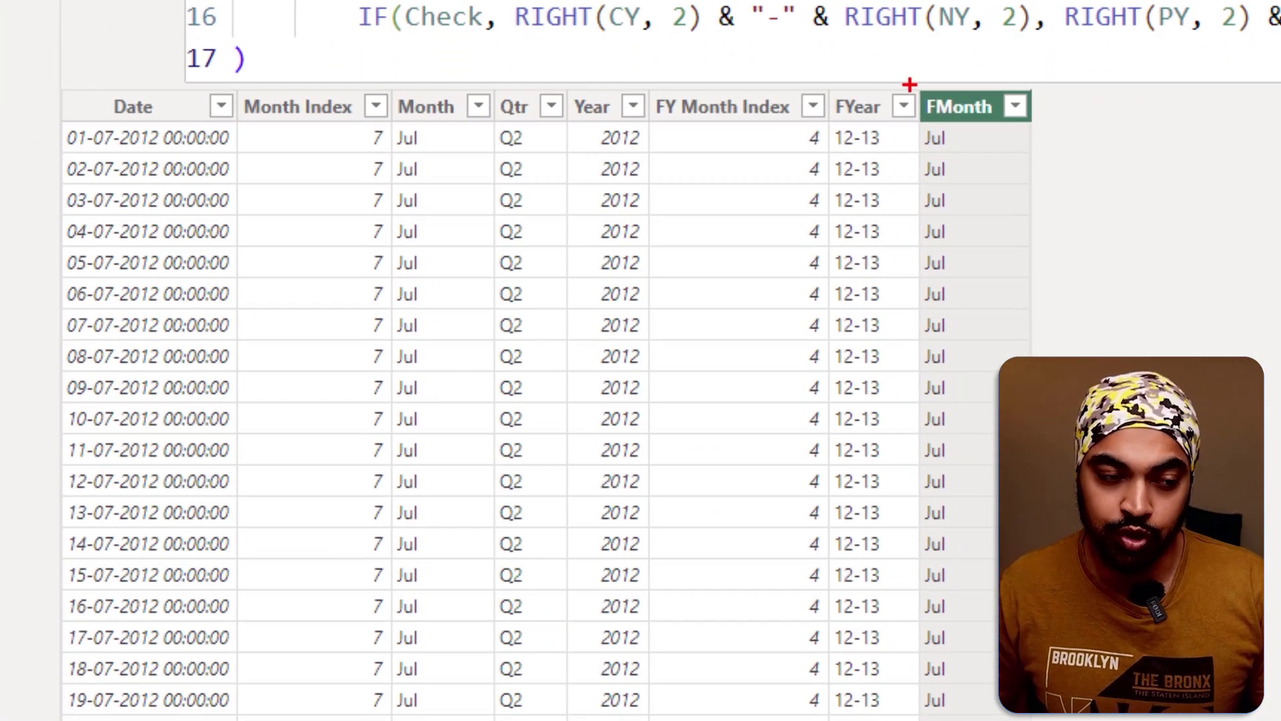
{"action": "mouse_move", "coordinate": [910, 85]}
{"action": "left_mouse_down"}
{"action": "mouse_move", "coordinate": [995, 163]}
{"action": "mouse_move", "coordinate": [1048, 238]}
{"action": "left_mouse_up"}
{"action": "left_click_drag", "start_coordinate": [799, 75], "coordinate": [935, 227]}
{"action": "mouse_move", "coordinate": [815, 181]}
{"action": "left_mouse_down"}
{"action": "mouse_move", "coordinate": [718, 179]}
{"action": "mouse_move", "coordinate": [767, 223]}
{"action": "mouse_move", "coordinate": [817, 225]}
{"action": "left_mouse_up"}
{"action": "key", "text": "Escape"}
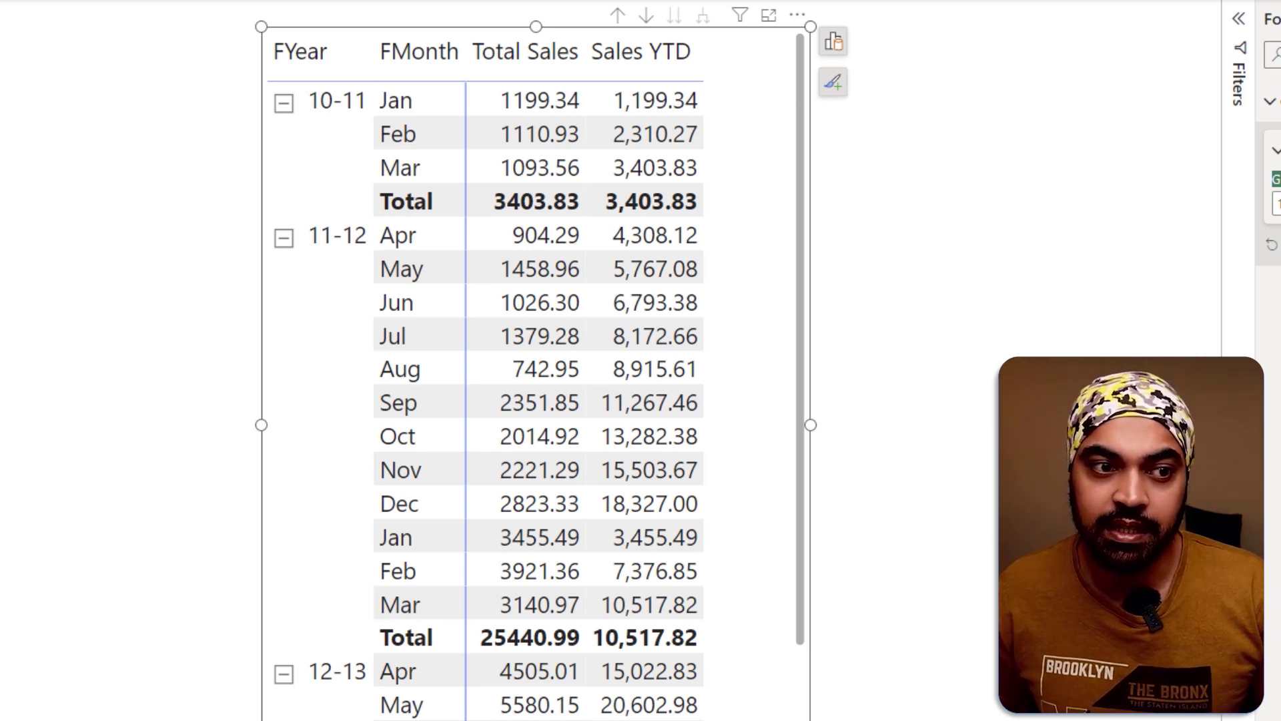
{"action": "mouse_move", "coordinate": [700, 89]}
{"action": "left_mouse_down"}
{"action": "mouse_move", "coordinate": [722, 139]}
{"action": "mouse_move", "coordinate": [732, 431]}
{"action": "left_mouse_up"}
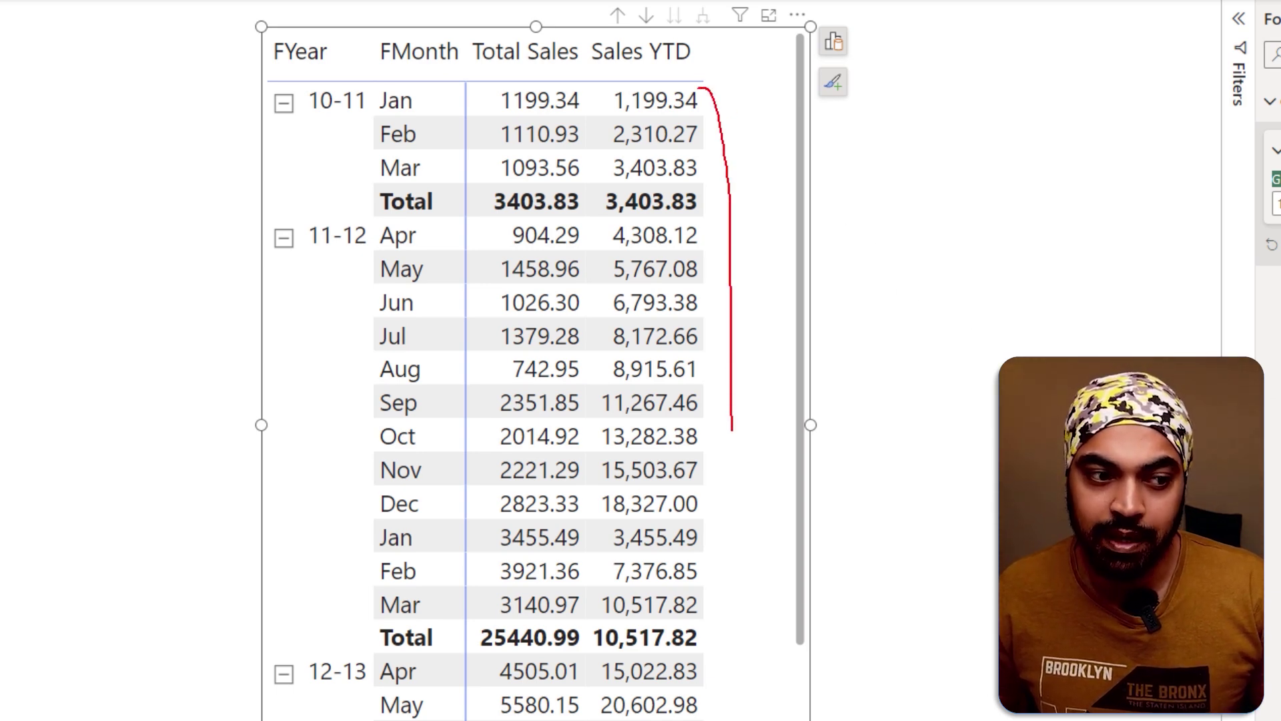
{"action": "left_click_drag", "start_coordinate": [735, 489], "coordinate": [703, 510]}
{"action": "left_click_drag", "start_coordinate": [596, 522], "coordinate": [704, 524]}
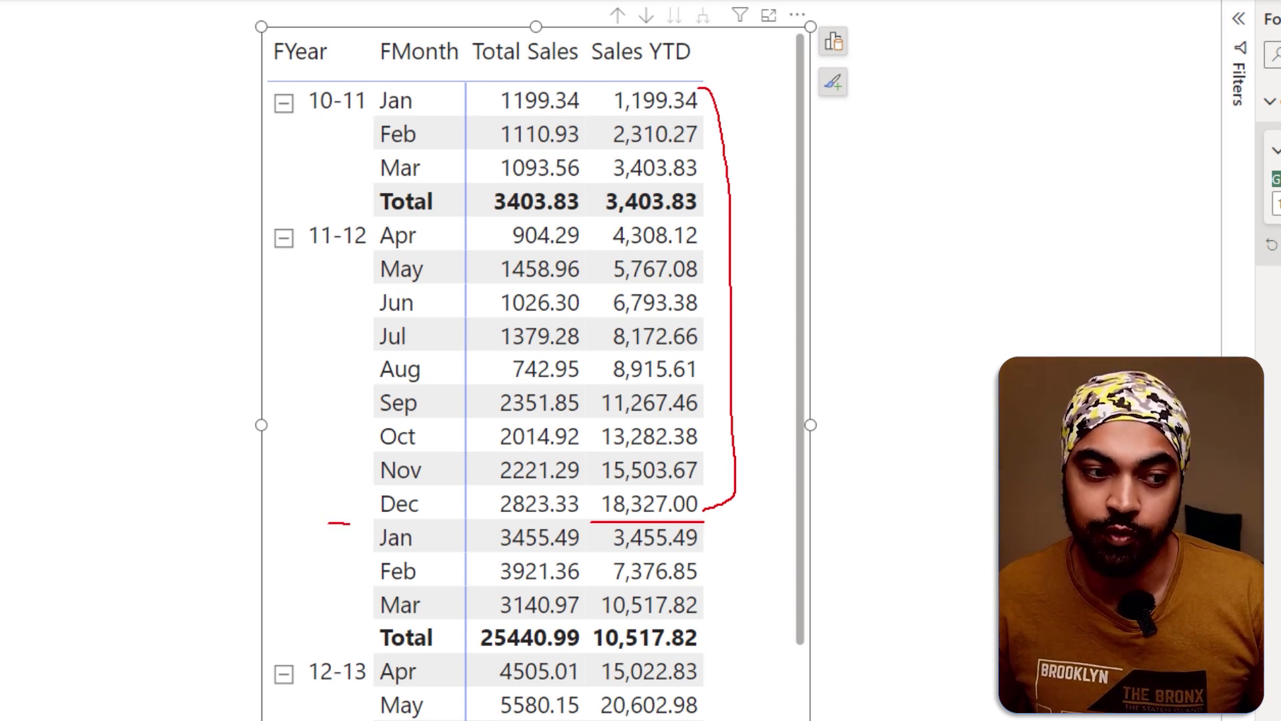
{"action": "left_click_drag", "start_coordinate": [350, 524], "coordinate": [724, 515]}
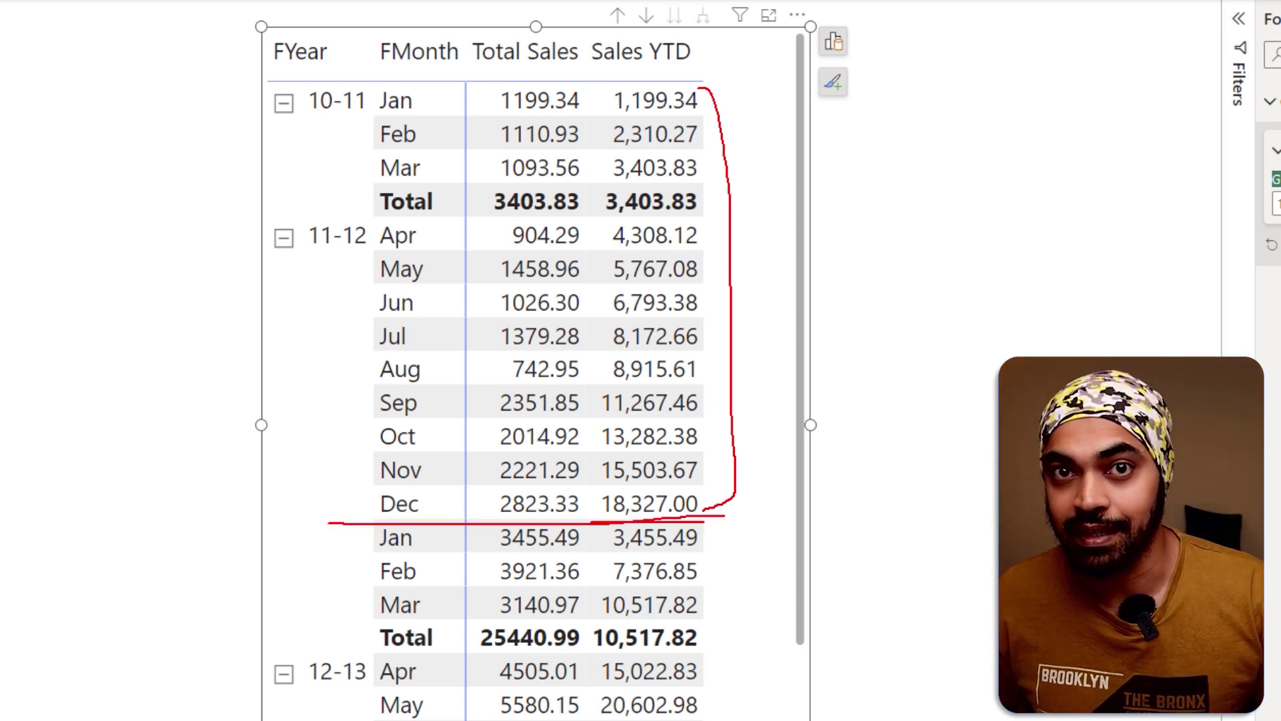
{"action": "key", "text": "e"}
{"action": "left_click_drag", "start_coordinate": [604, 215], "coordinate": [725, 250]}
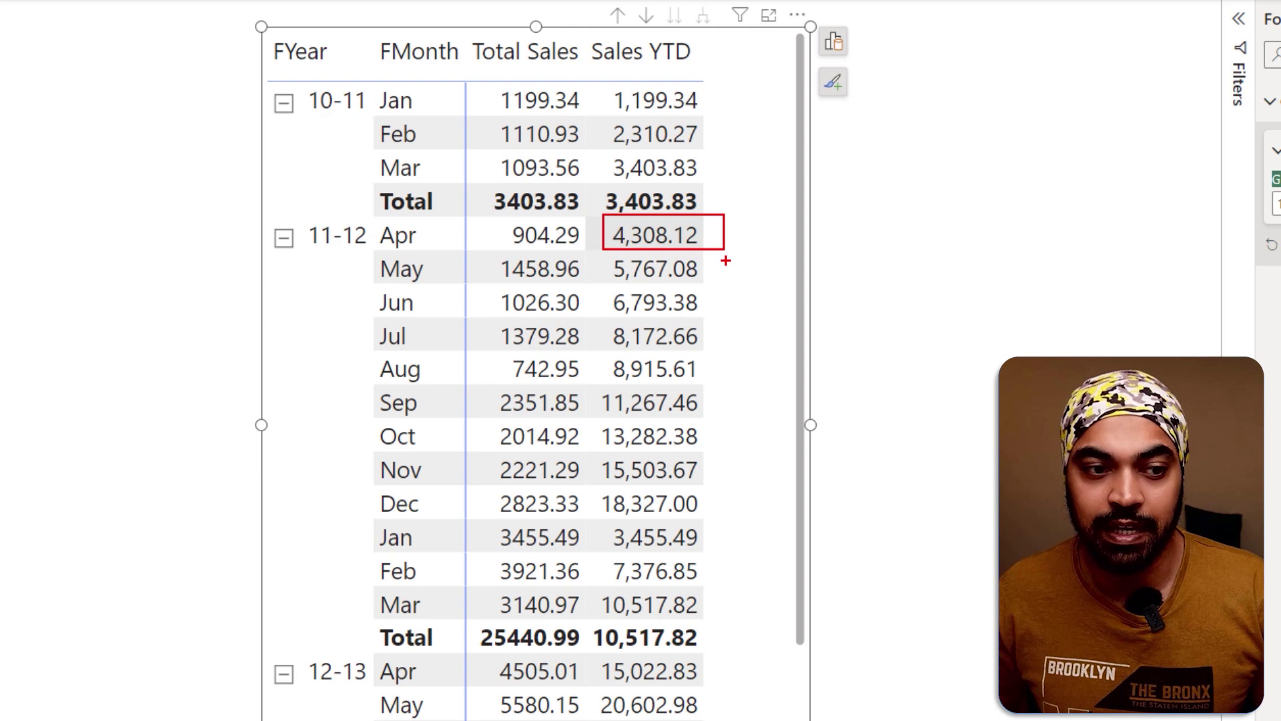
{"action": "left_click_drag", "start_coordinate": [581, 586], "coordinate": [734, 624]}
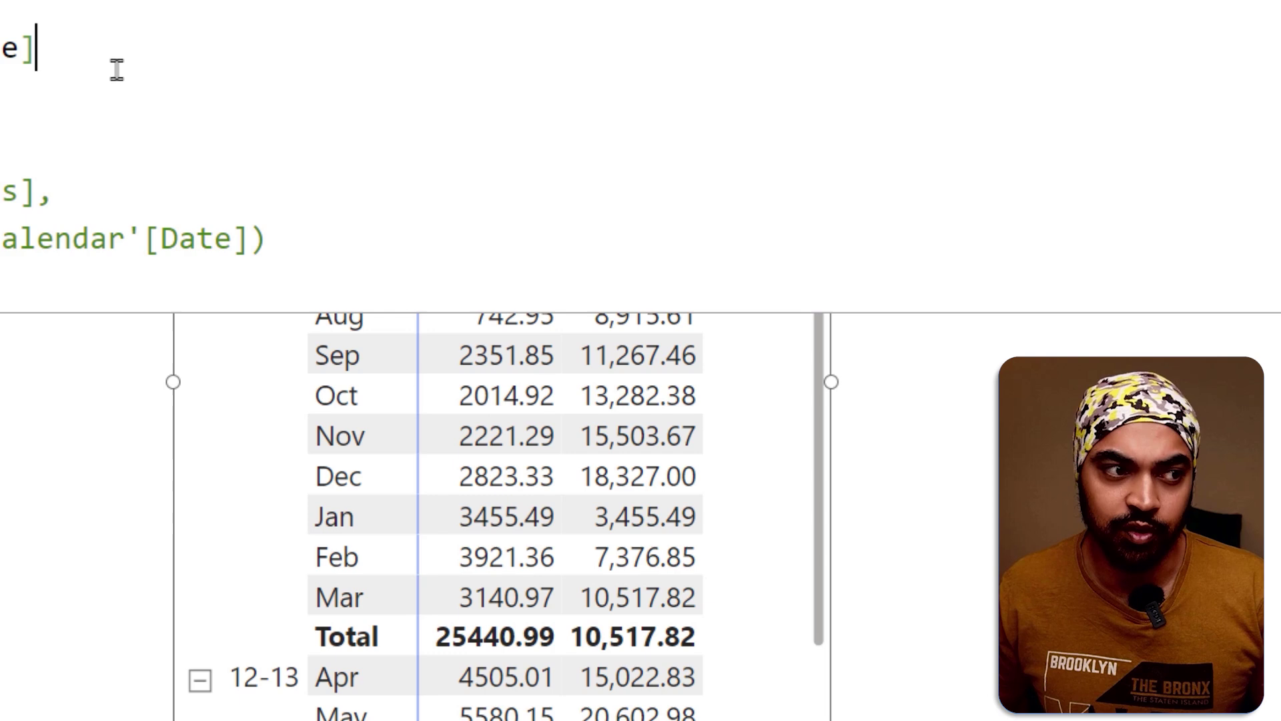
Add "3/31" as the TOTALYTD year-end argument and commit the Sales YTD measure.
{"action": "type", "text": ","}
{"action": "key", "text": "shift+Return"}
{"action": "key", "text": "Escape"}
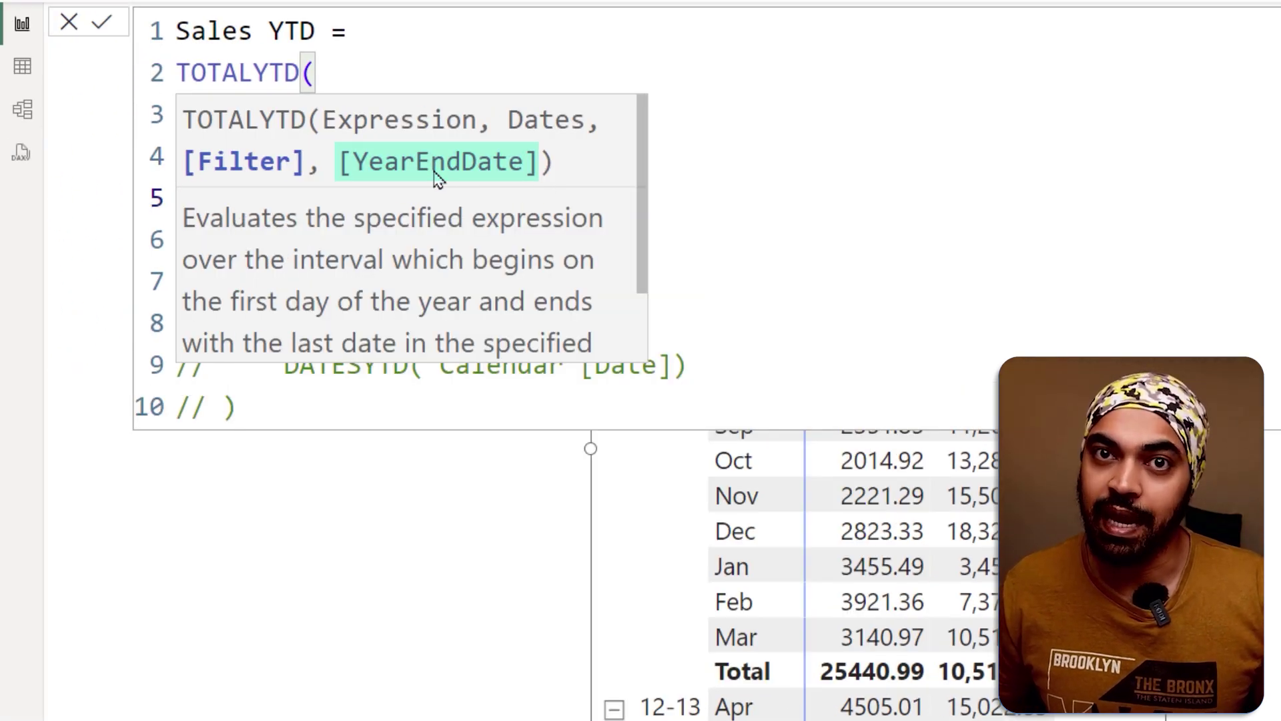
{"action": "key", "text": "Escape"}
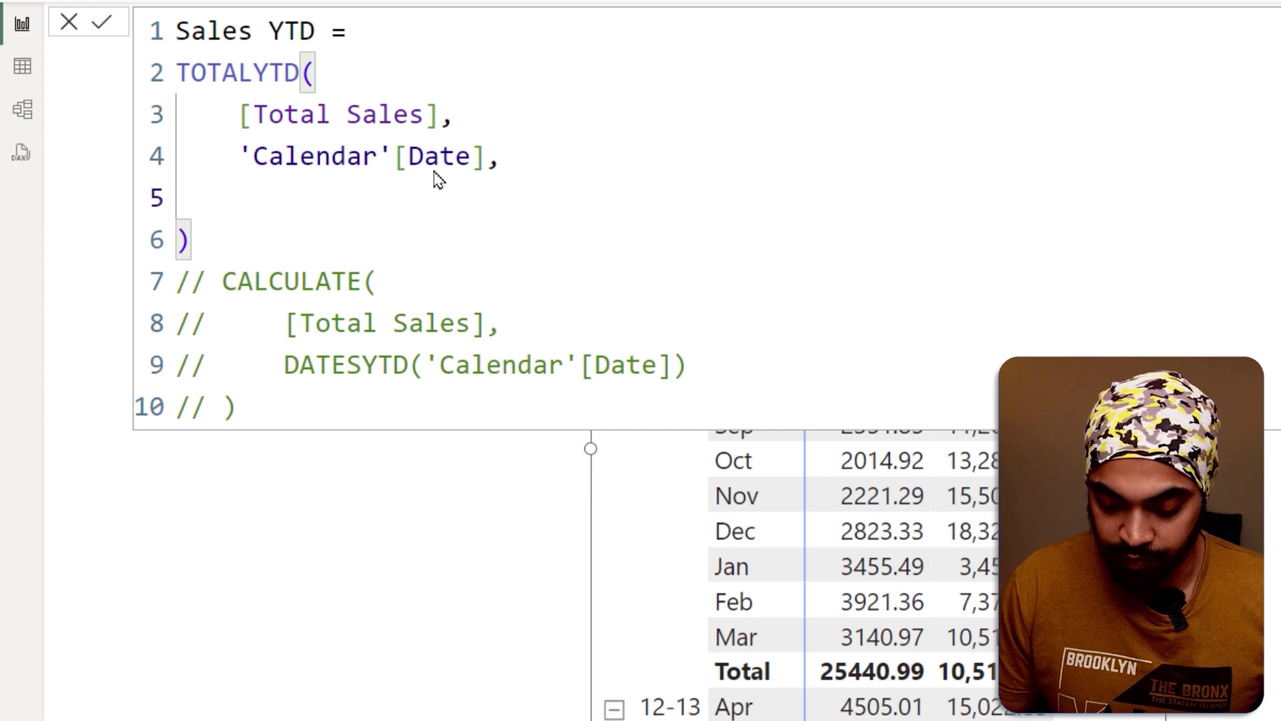
{"action": "type", "text": "\"3"}
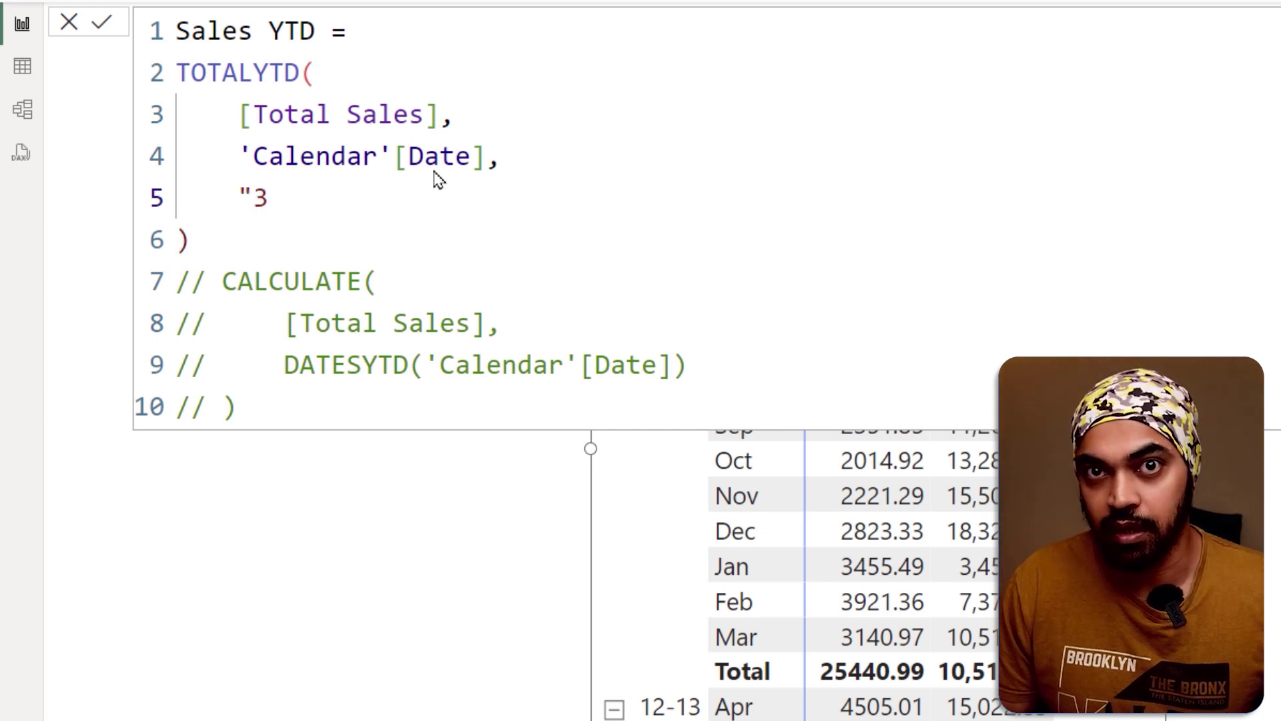
{"action": "type", "text": "/31\""}
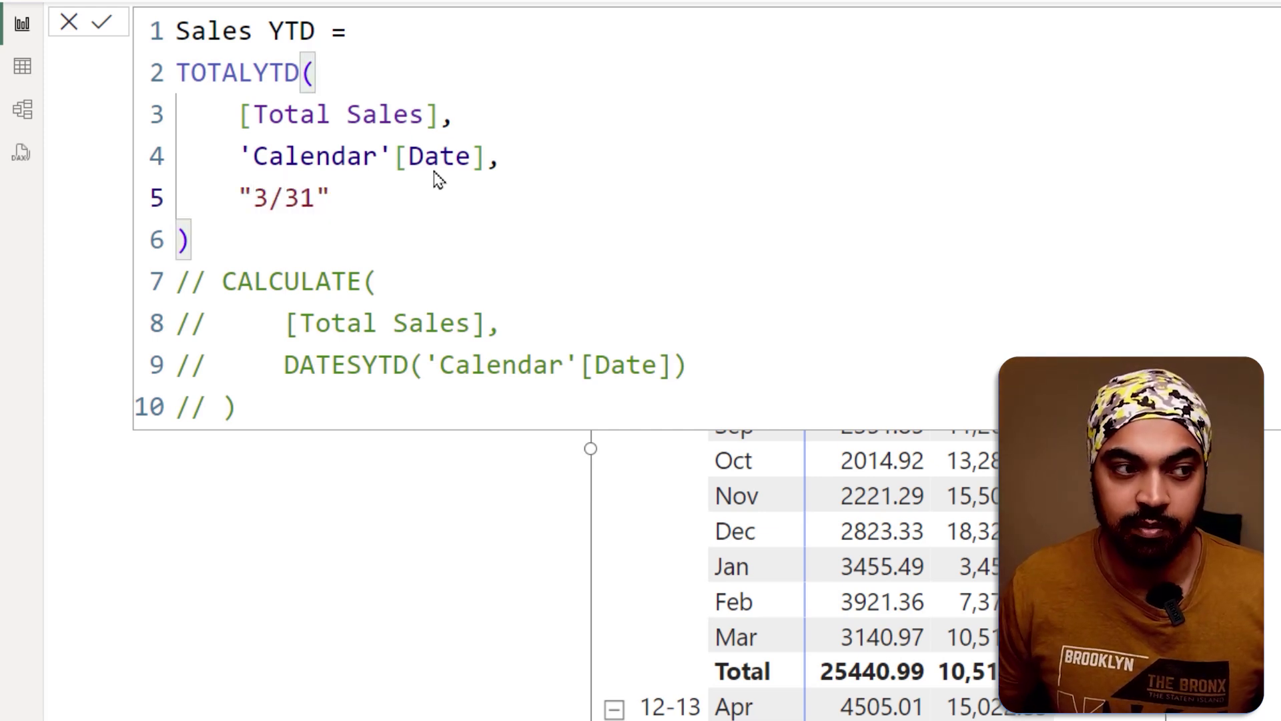
{"action": "key", "text": "Return"}
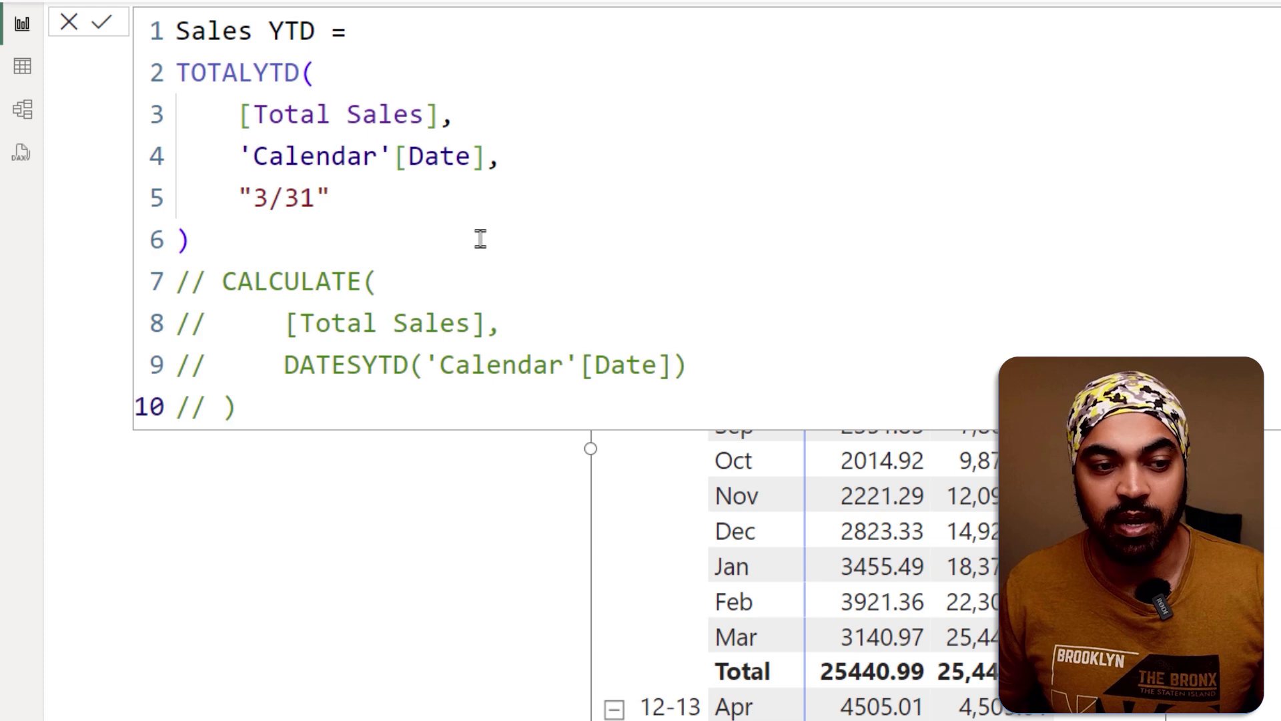